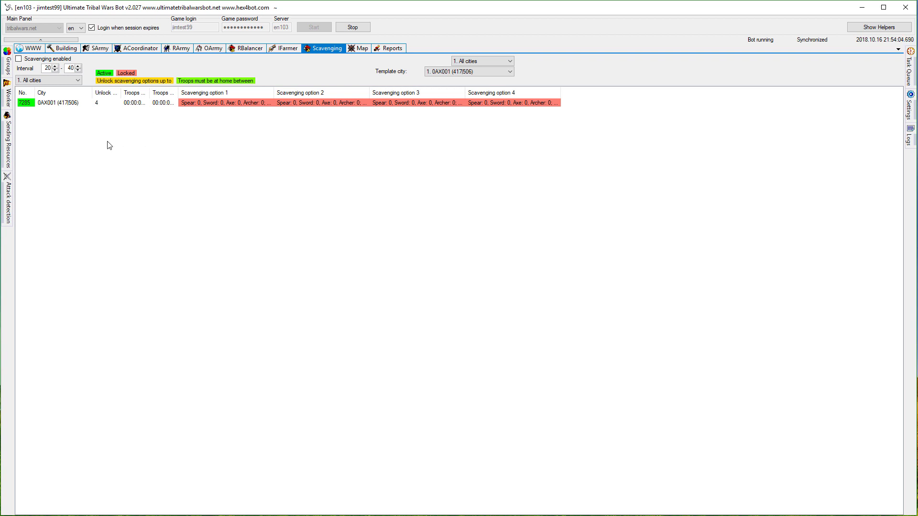
# Step: Set city 0AX001 to inactive for scavenging, and set it back to active
pyautogui.rightClick(47, 103)
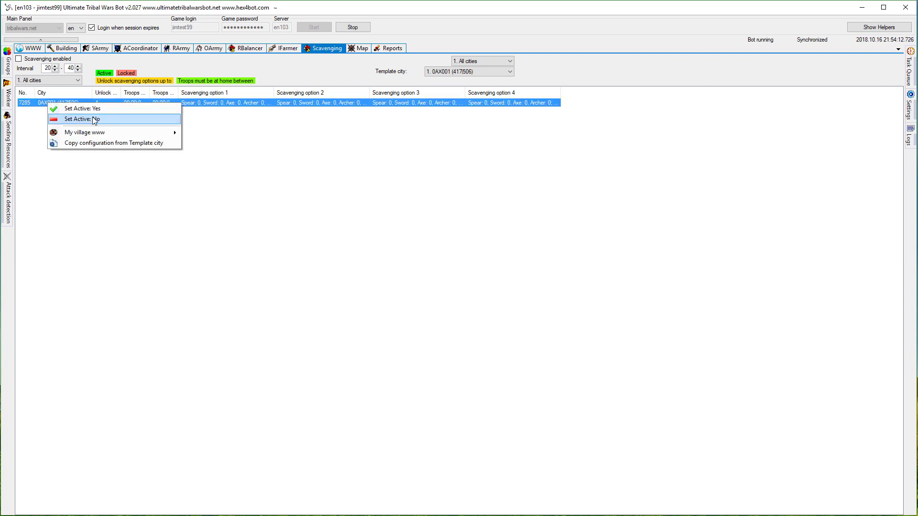
pyautogui.click(95, 120)
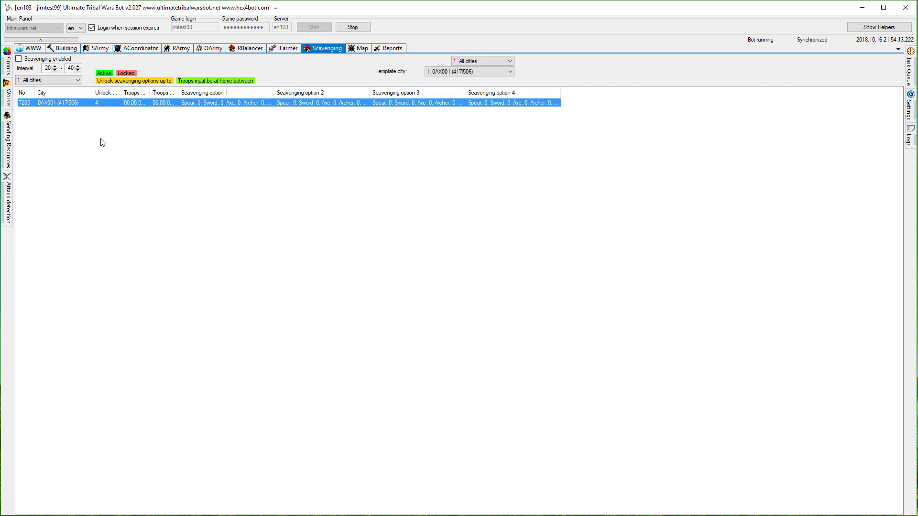
pyautogui.rightClick(38, 104)
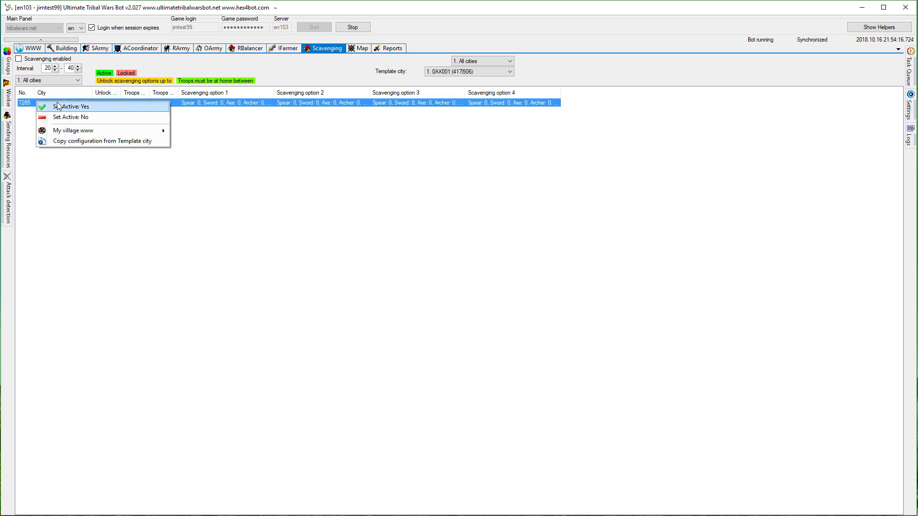
pyautogui.click(59, 105)
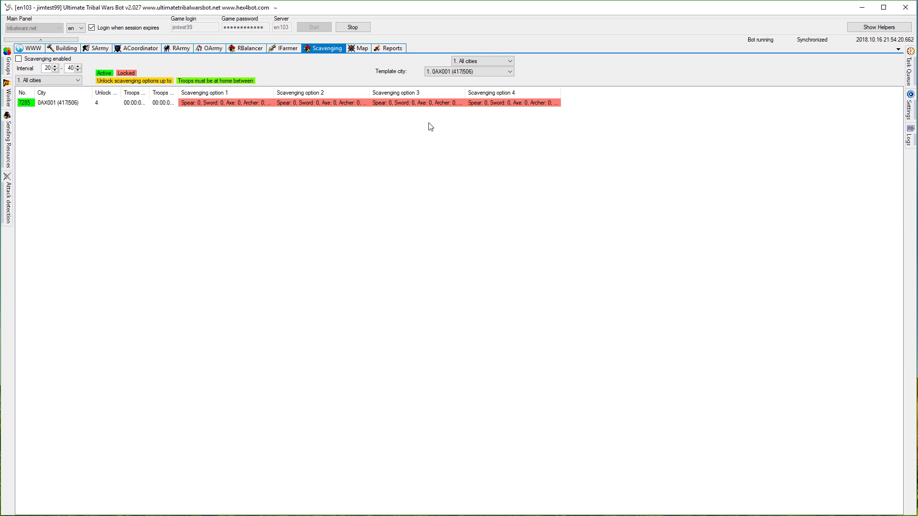
# Step: Examine the options for copying the template city's configuration to city 0AX001, and leave without copying anything
pyautogui.click(470, 74)
pyautogui.click(469, 74)
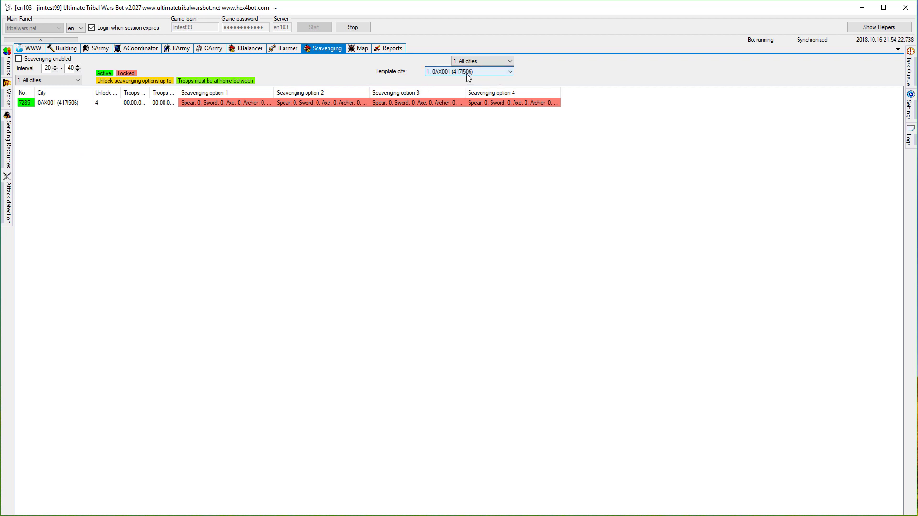
pyautogui.rightClick(210, 105)
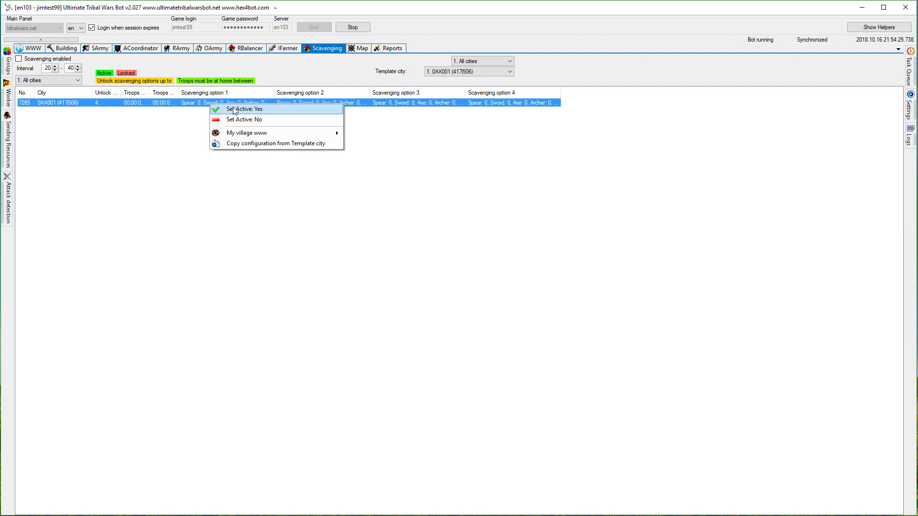
pyautogui.click(263, 143)
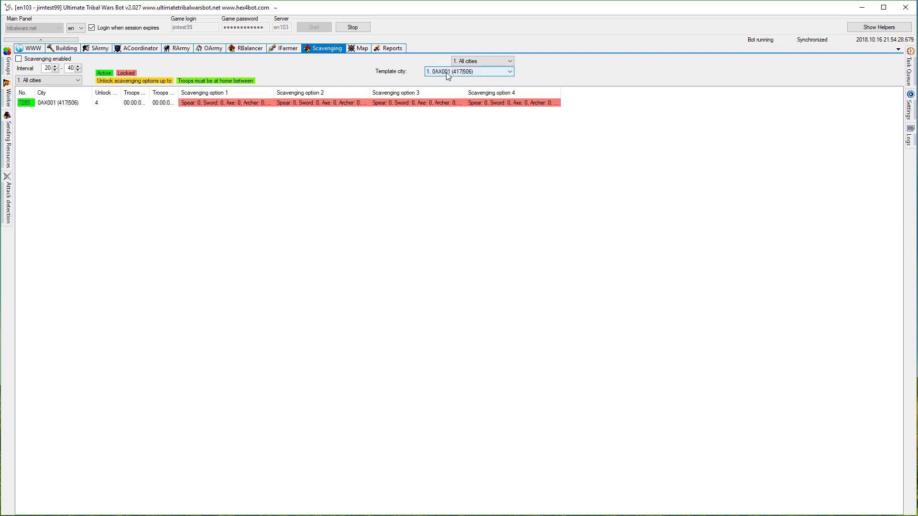
pyautogui.moveTo(591, 102); pyautogui.dragTo(185, 285)
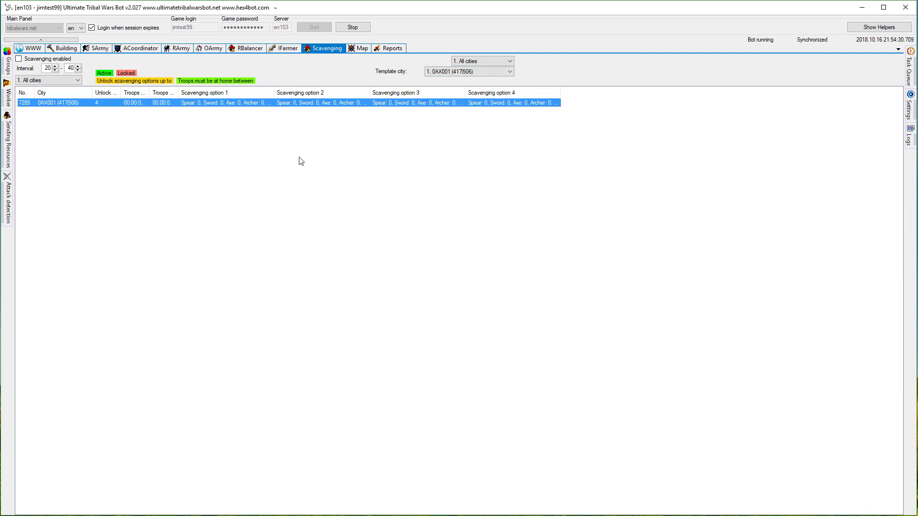
pyautogui.rightClick(215, 100)
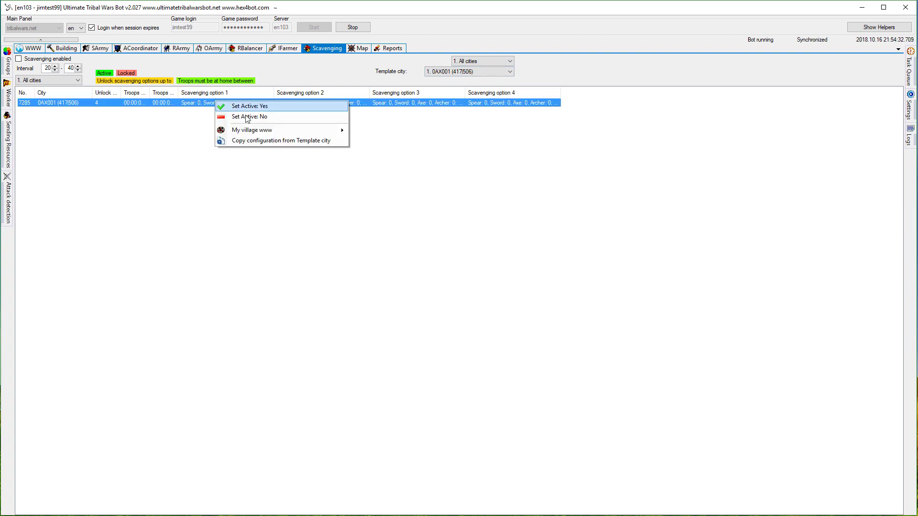
pyautogui.click(297, 140)
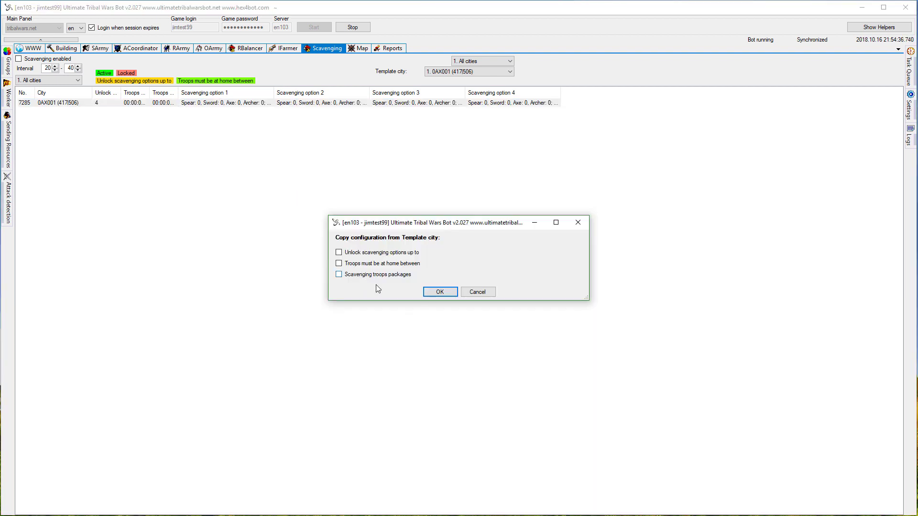
pyautogui.click(577, 222)
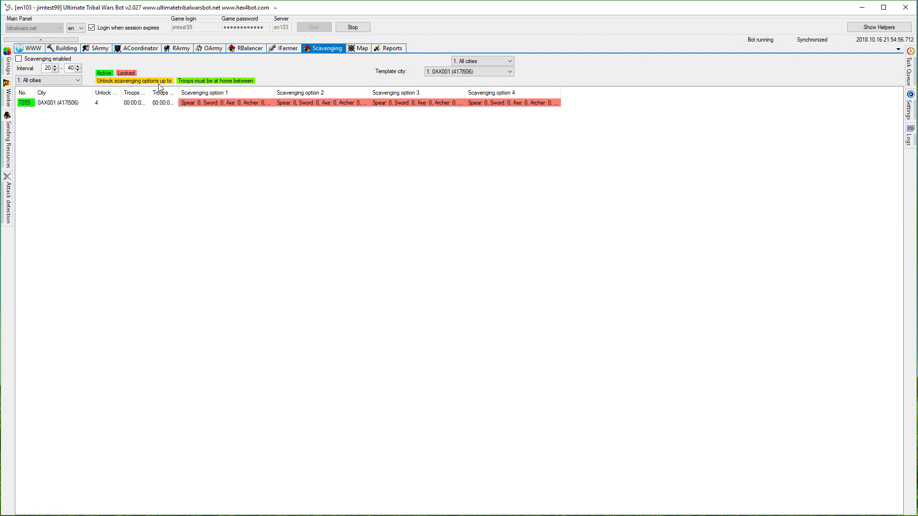
# Step: Enable unlocking scavenging options up to 4 in the settings of city 0AX001
pyautogui.doubleClick(122, 102)
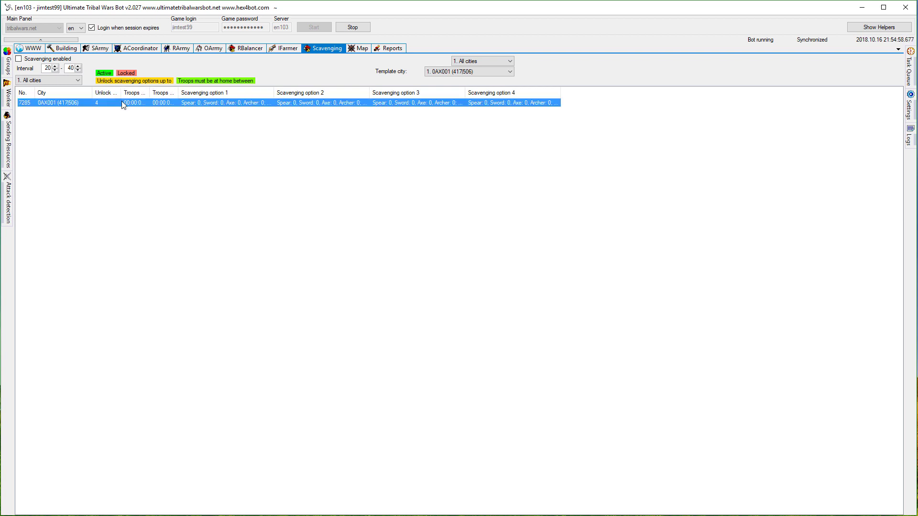
pyautogui.click(360, 212)
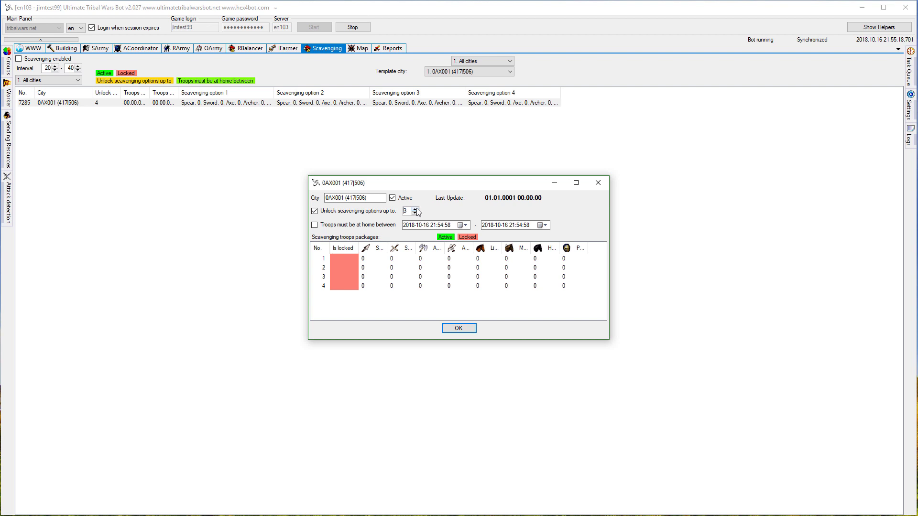
pyautogui.click(458, 328)
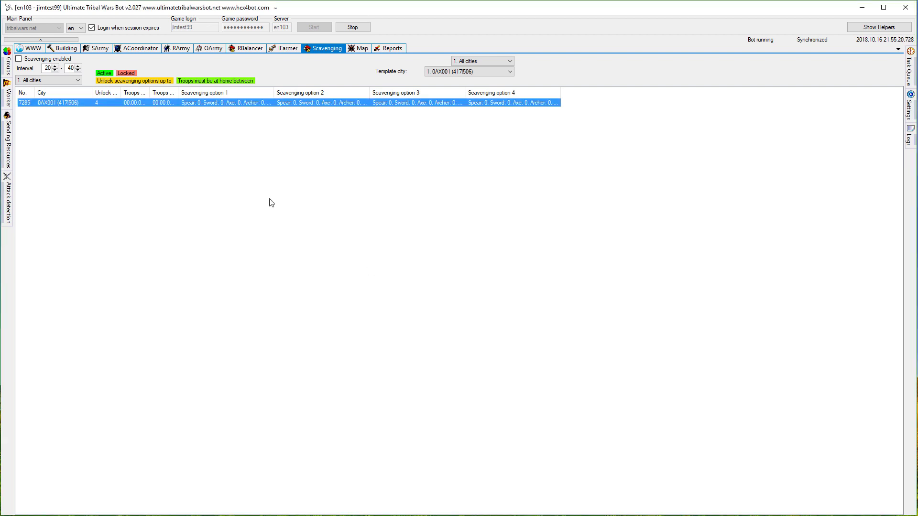
pyautogui.doubleClick(100, 101)
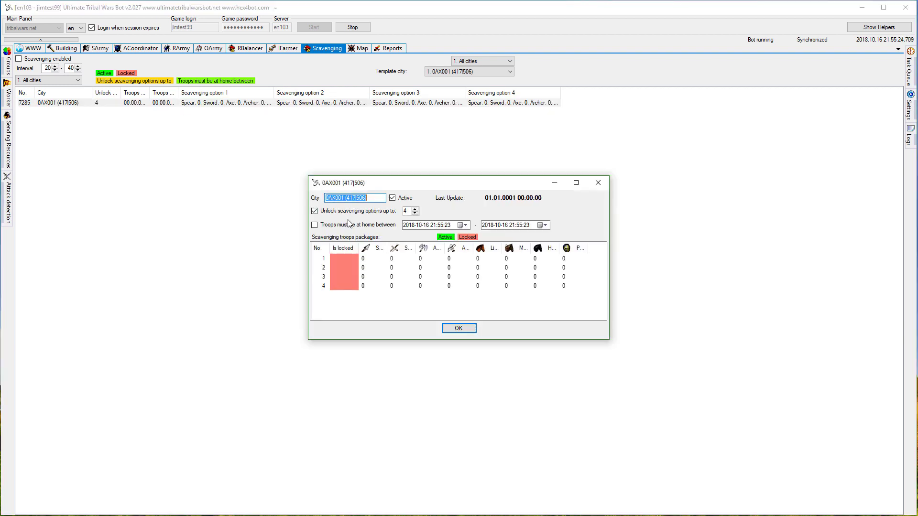
pyautogui.click(349, 225)
pyautogui.click(465, 226)
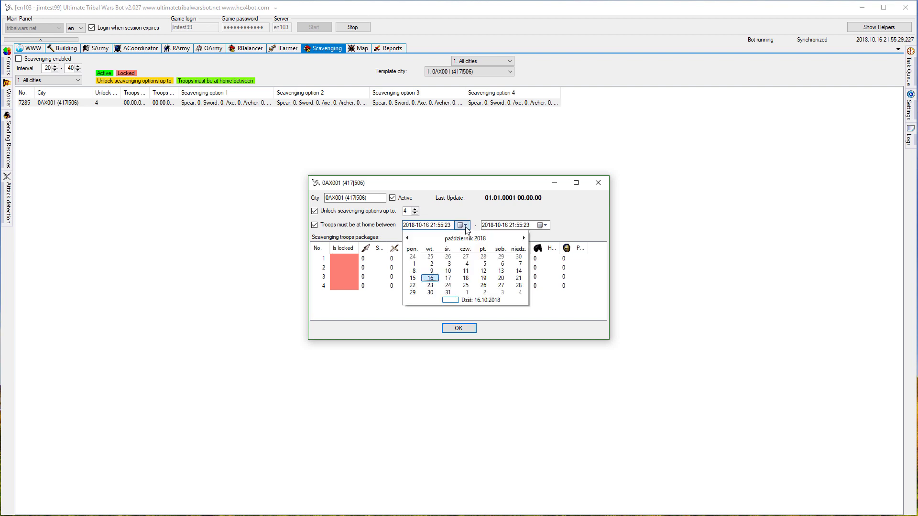
pyautogui.click(447, 281)
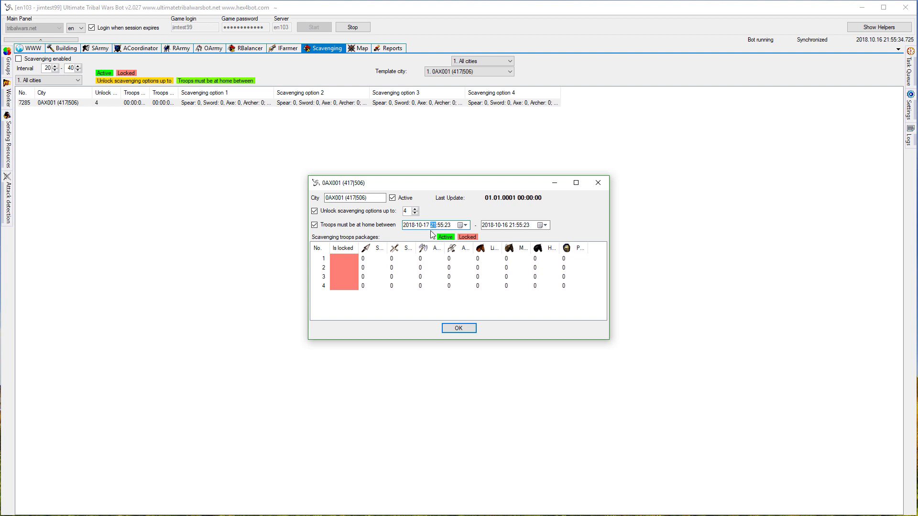
pyautogui.write('2')
pyautogui.click(440, 226)
pyautogui.write('00')
pyautogui.click(448, 227)
pyautogui.write('00')
pyautogui.click(545, 225)
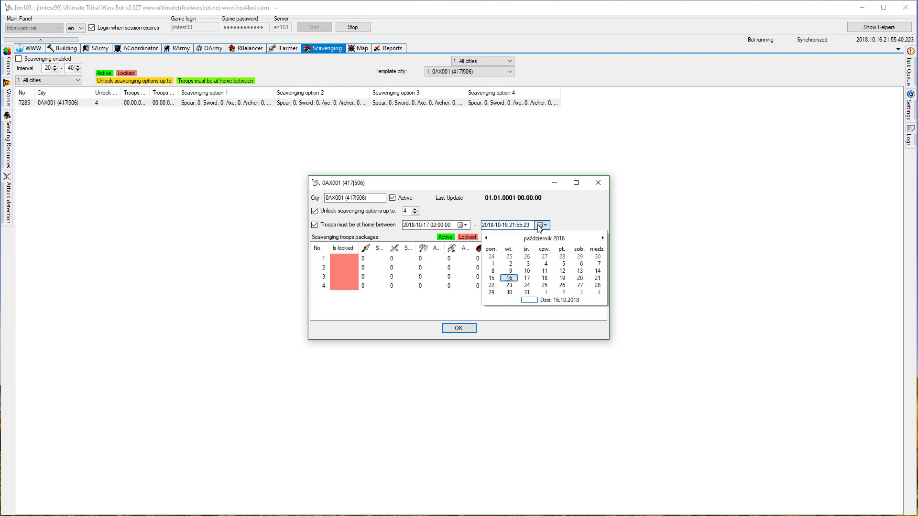
pyautogui.click(525, 275)
pyautogui.click(512, 227)
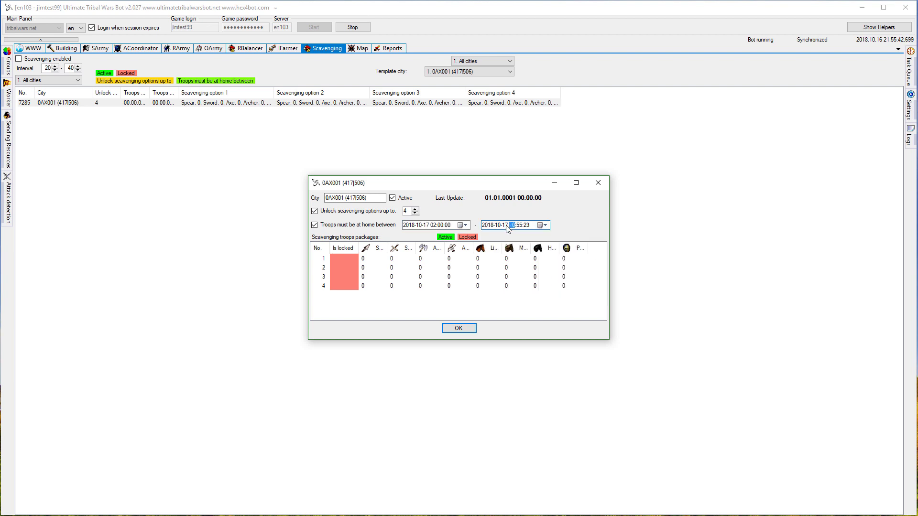
pyautogui.write('08:00:00')
pyautogui.click(461, 329)
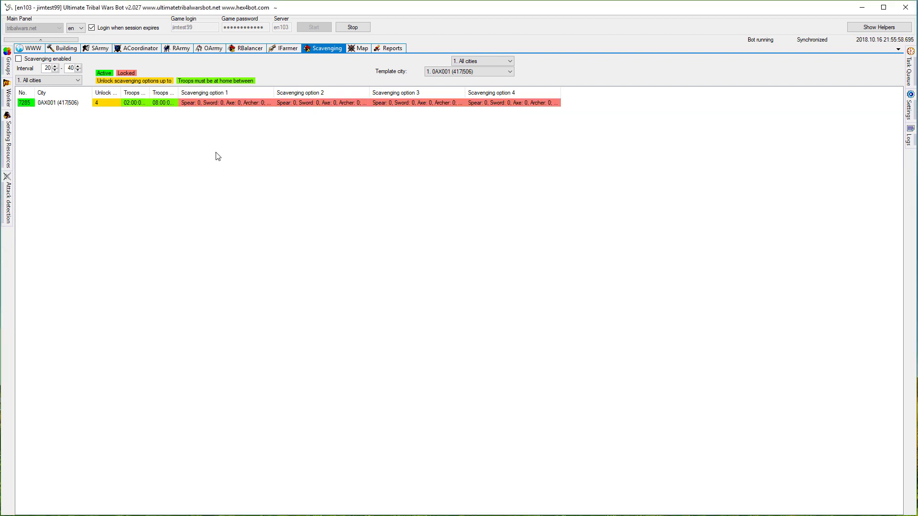
# Step: Review the saved scavenging settings and troops packages of city 0AX001
pyautogui.doubleClick(148, 102)
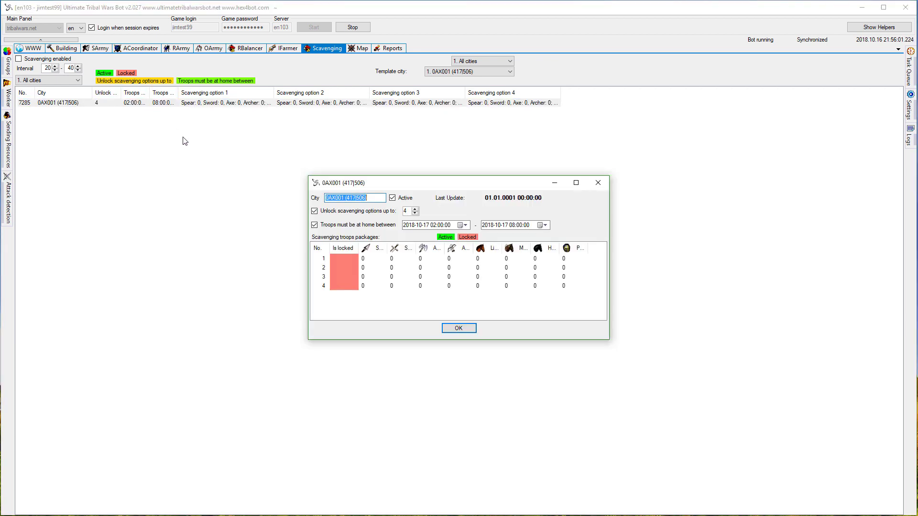
pyautogui.click(458, 329)
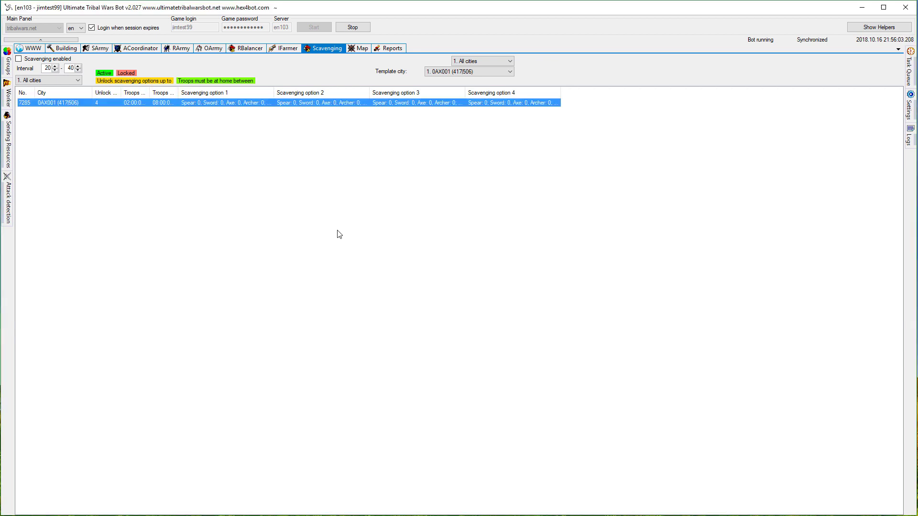
pyautogui.doubleClick(139, 103)
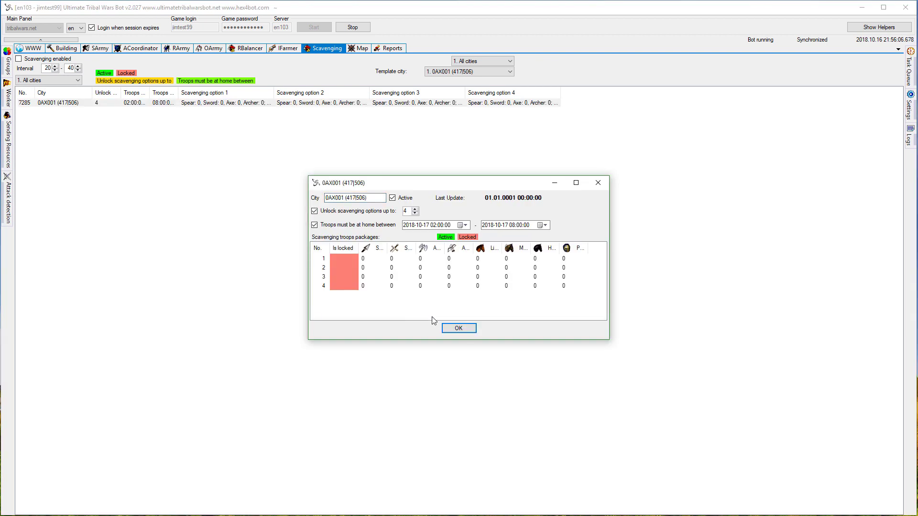
pyautogui.click(455, 331)
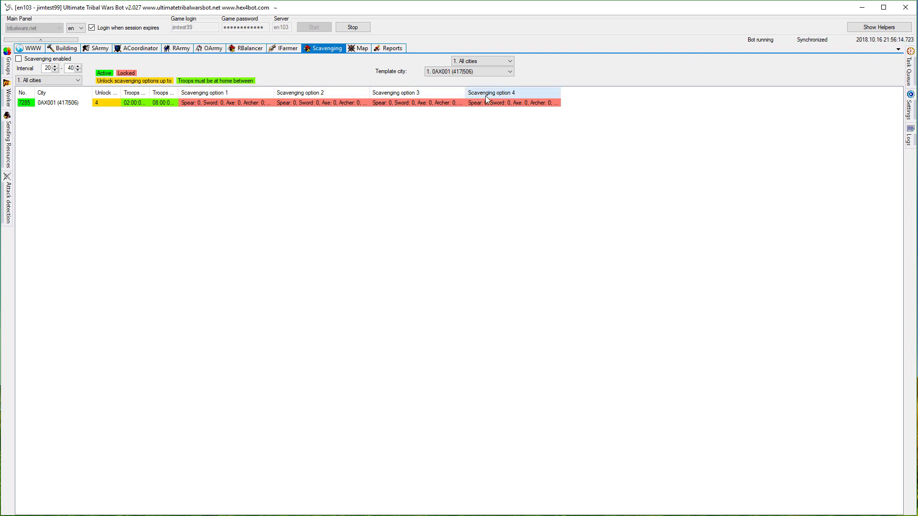
# Step: Enable scavenging for the bot and show the log filtered to scavenging entries
pyautogui.click(68, 60)
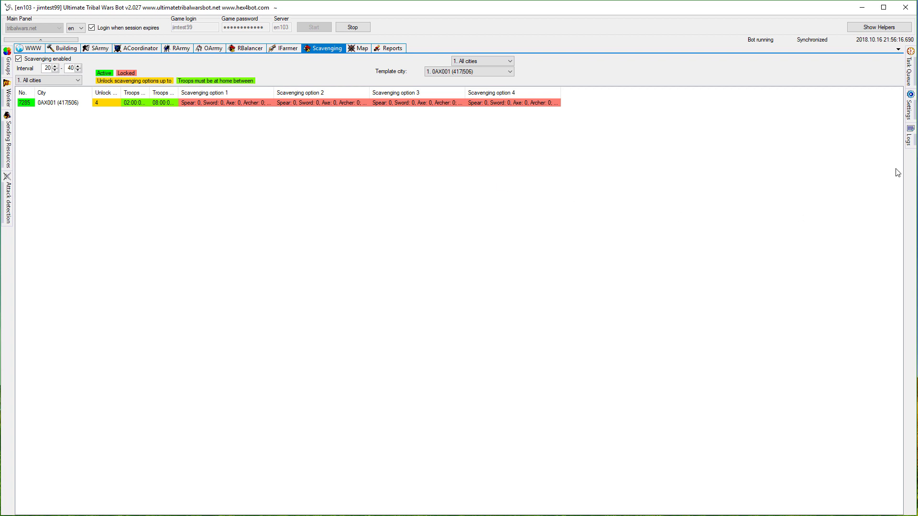
pyautogui.moveTo(909, 138)
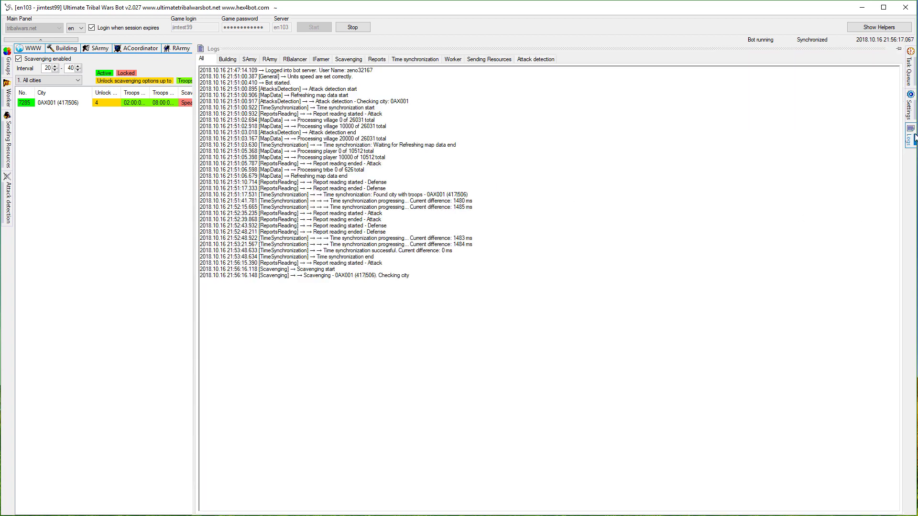
pyautogui.click(349, 59)
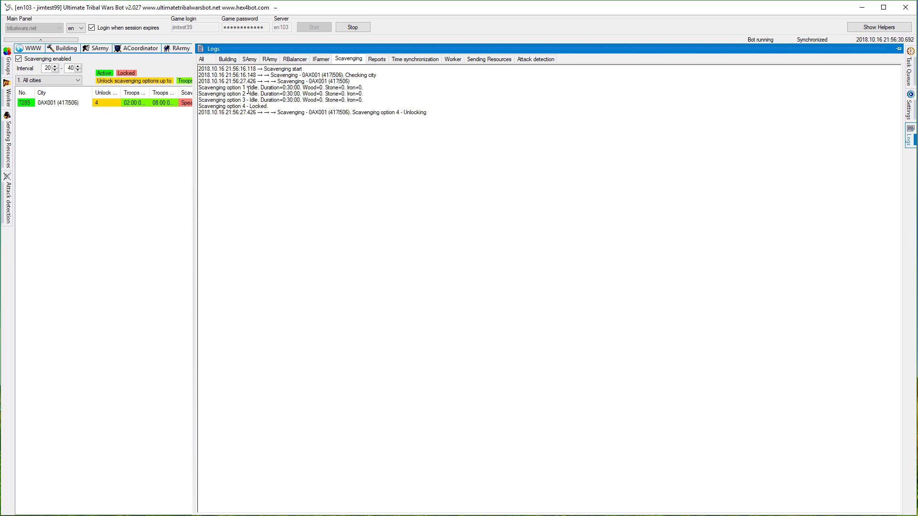
# Step: Examine the scavenging log for the states of options 1 to 4 and the unlocking of option 4, and close the log
pyautogui.moveTo(248, 91); pyautogui.dragTo(307, 102)
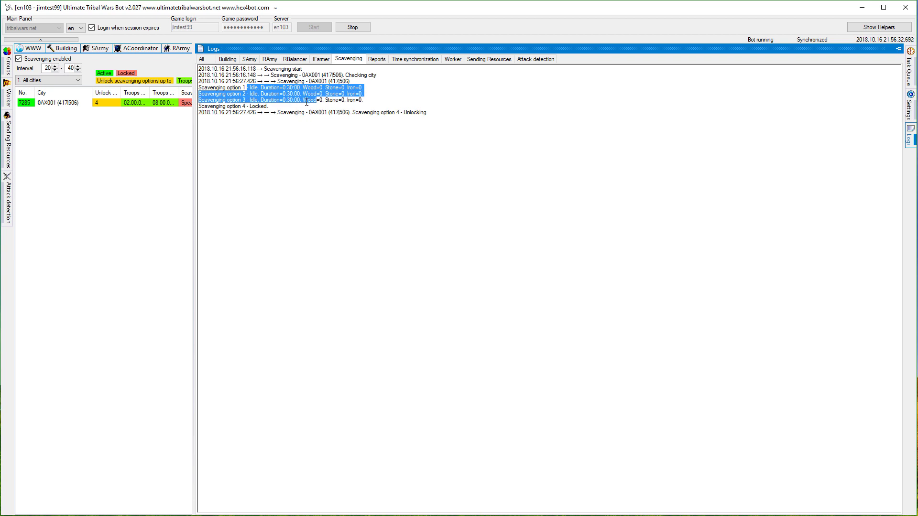
pyautogui.click(297, 100)
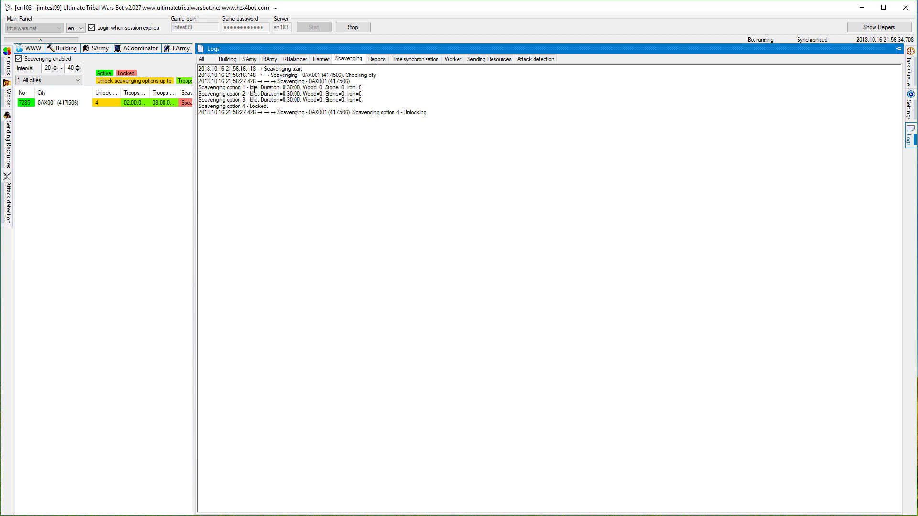
pyautogui.moveTo(250, 89); pyautogui.dragTo(363, 103)
pyautogui.click(265, 106)
pyautogui.moveTo(235, 107); pyautogui.dragTo(258, 108)
pyautogui.moveTo(330, 113); pyautogui.dragTo(413, 112)
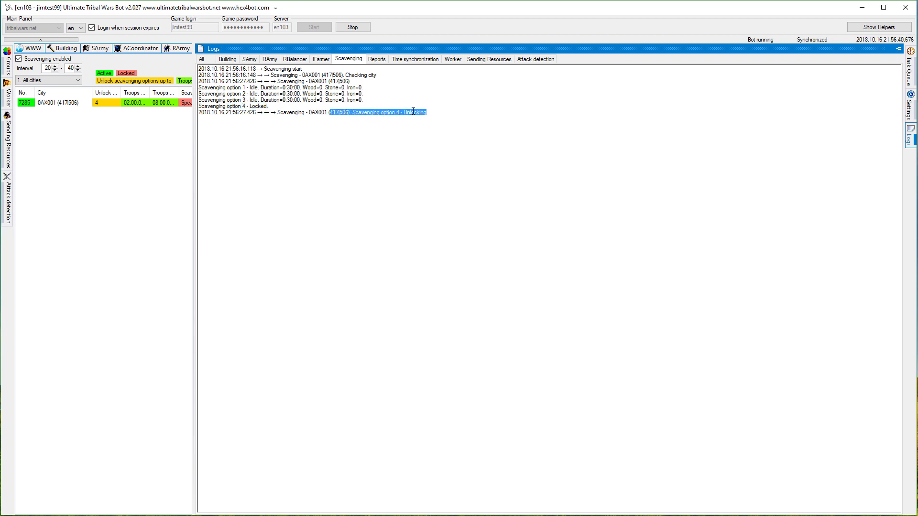
pyautogui.click(404, 111)
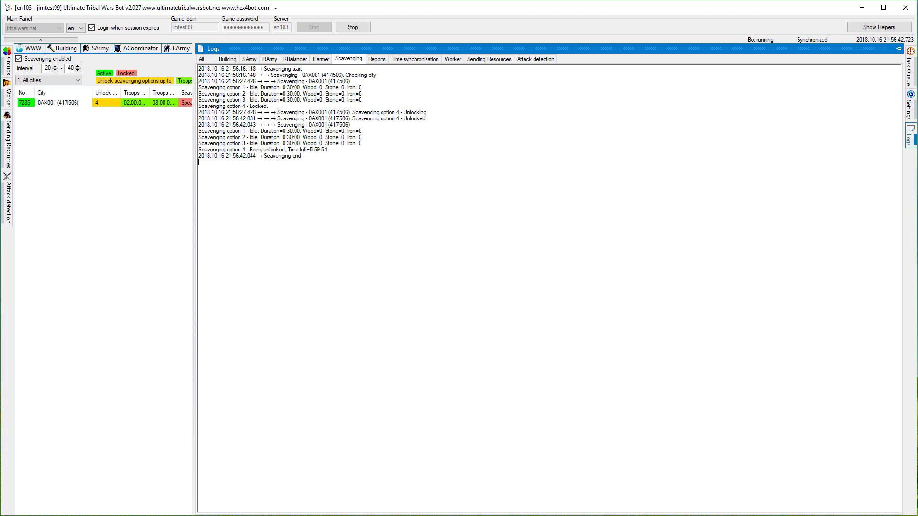
pyautogui.moveTo(418, 119); pyautogui.dragTo(352, 122)
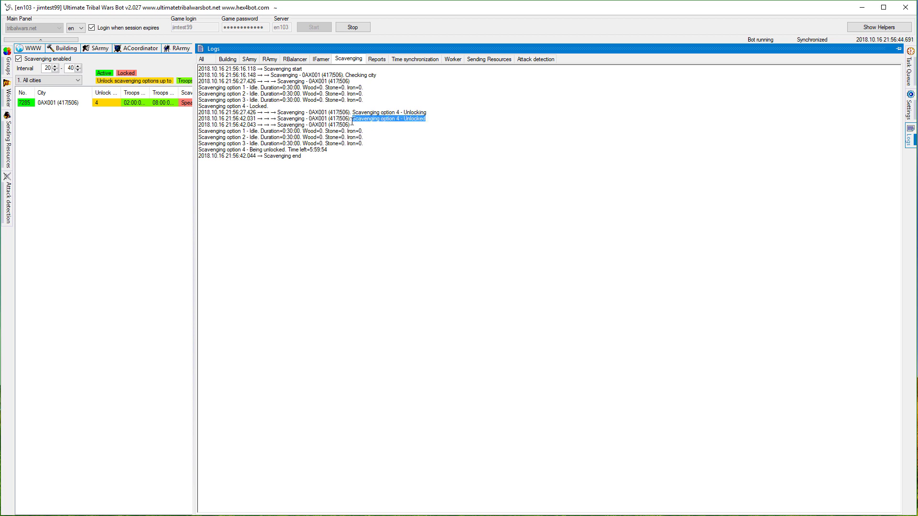
pyautogui.click(290, 131)
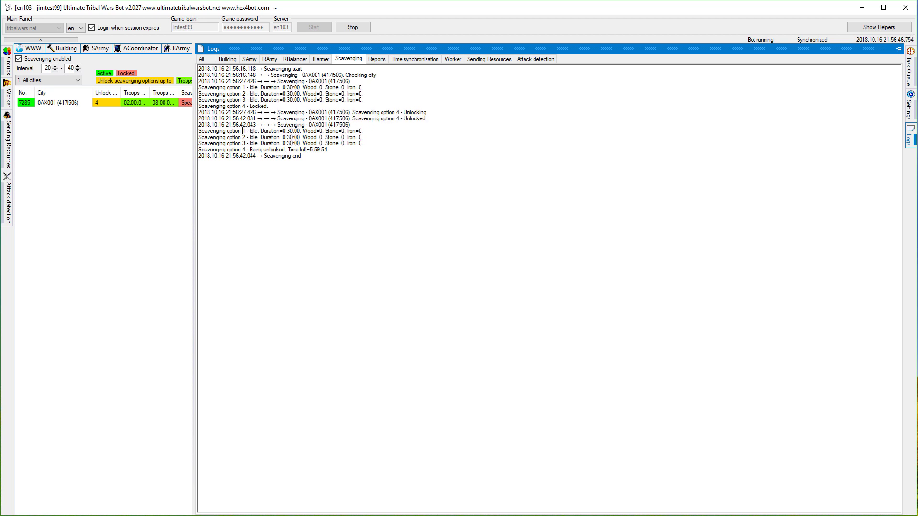
pyautogui.moveTo(236, 130); pyautogui.dragTo(297, 142)
pyautogui.click(326, 150)
pyautogui.moveTo(252, 150); pyautogui.dragTo(301, 150)
pyautogui.click(134, 161)
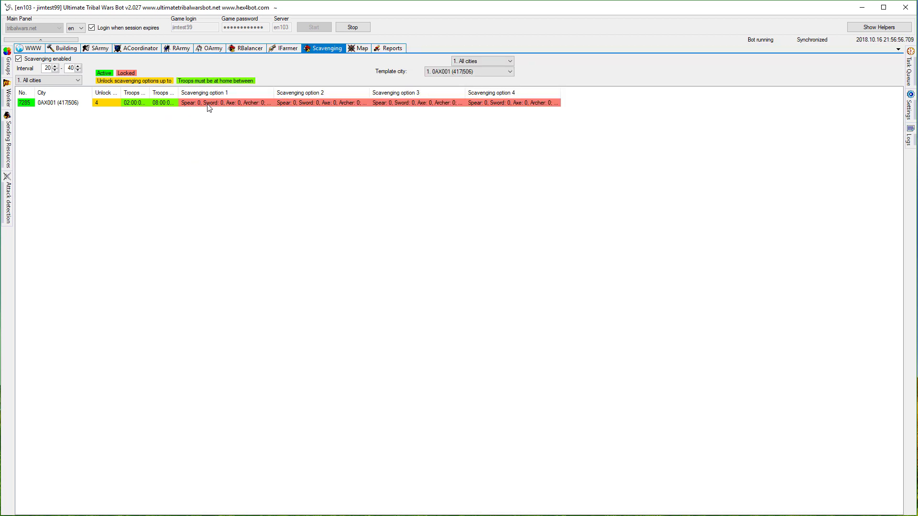
# Step: Open the in-game scavenging page of city 0AX001, check the unlock timer of Great Gatherers, and close the page
pyautogui.rightClick(209, 107)
pyautogui.moveTo(316, 137)
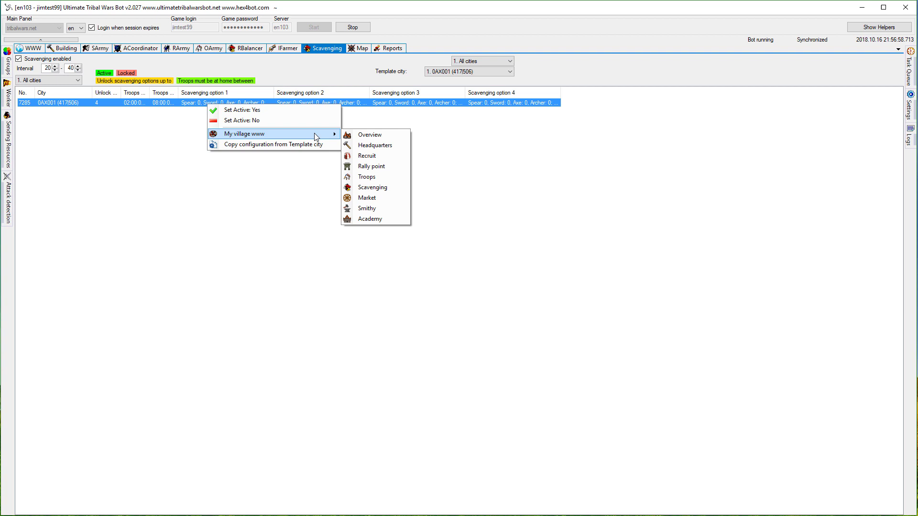
pyautogui.click(380, 189)
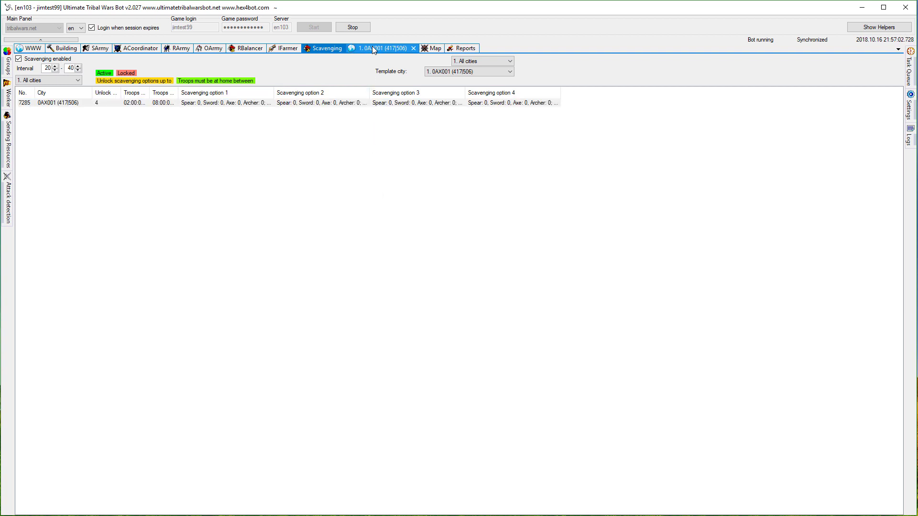
pyautogui.click(372, 46)
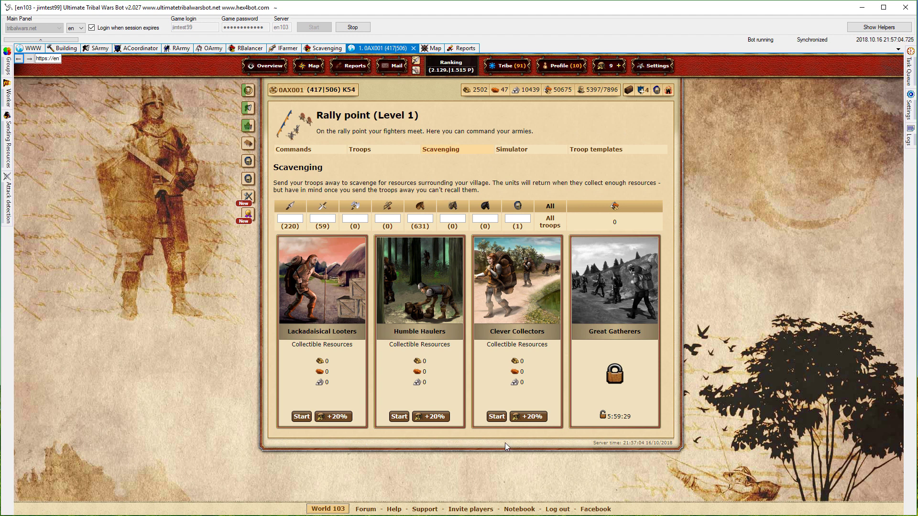
pyautogui.moveTo(610, 414); pyautogui.dragTo(637, 408)
pyautogui.click(413, 49)
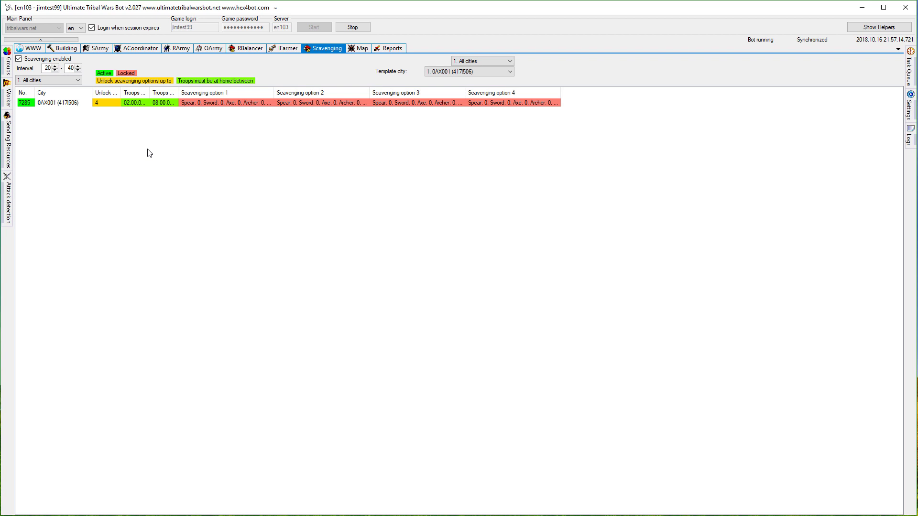
# Step: Refresh the scavenging list for All cities and open the settings of city 0AX001
pyautogui.click(64, 79)
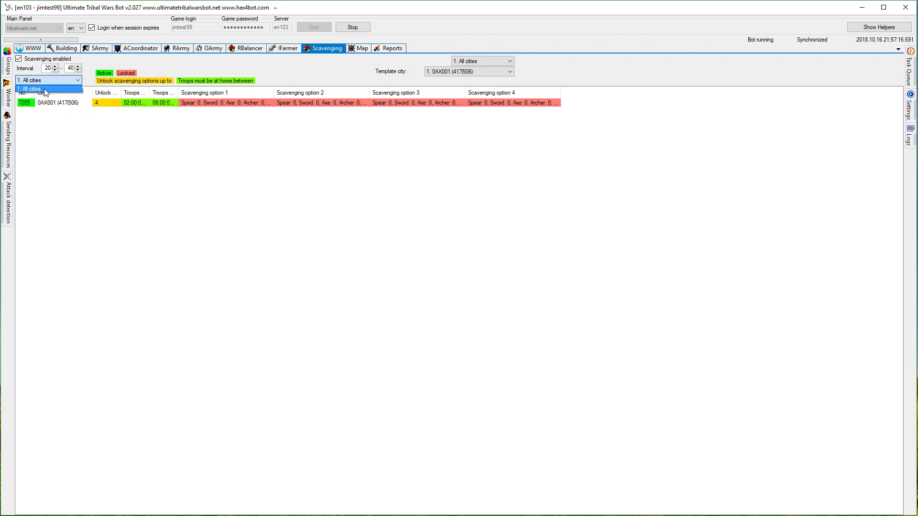
pyautogui.click(45, 89)
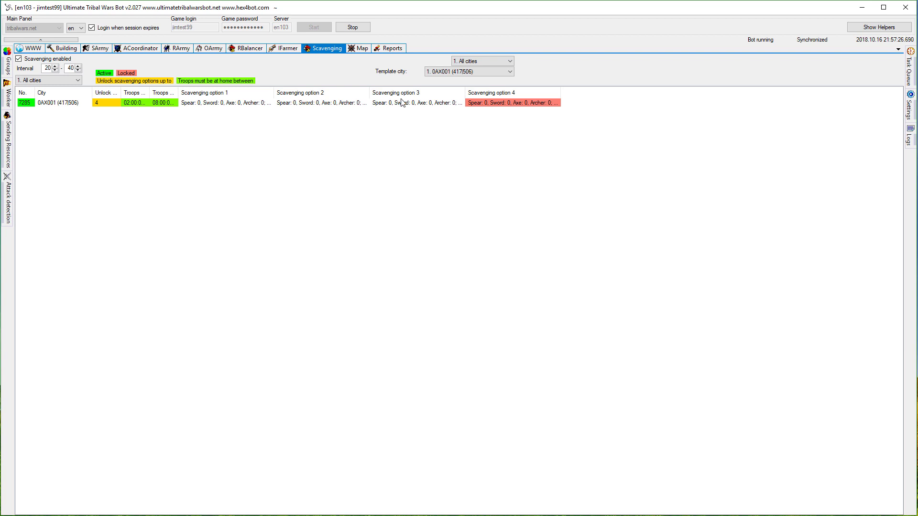
pyautogui.doubleClick(196, 104)
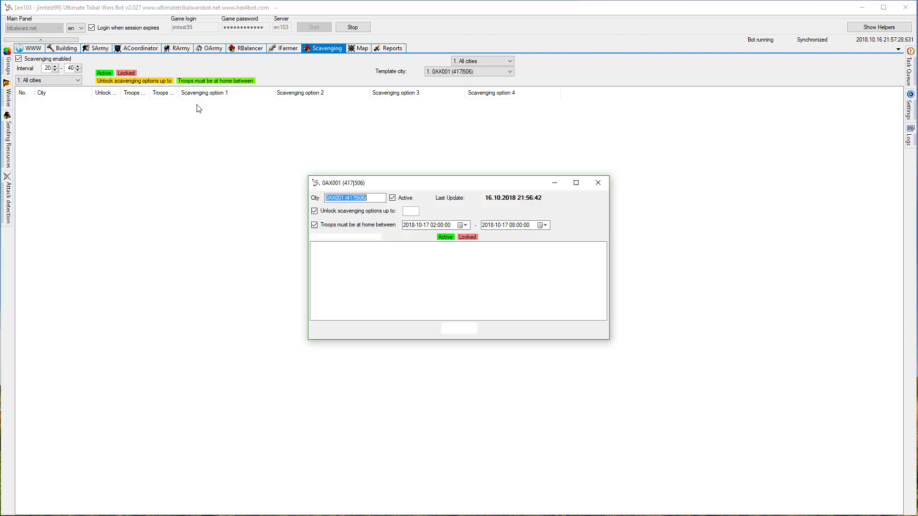
pyautogui.doubleClick(350, 260)
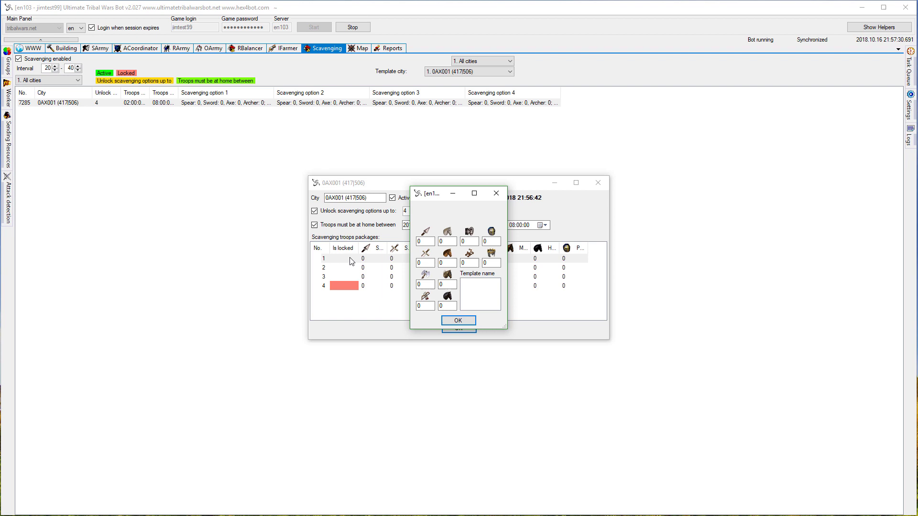
pyautogui.click(457, 321)
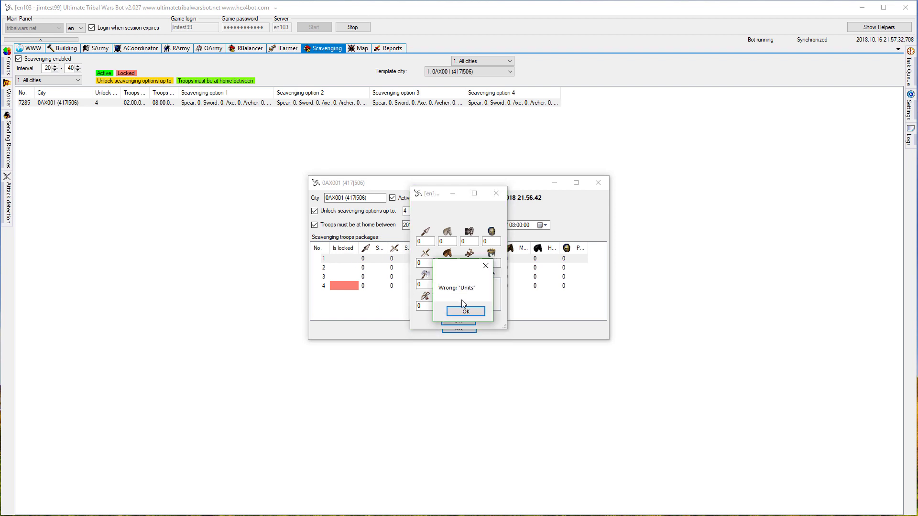
pyautogui.click(464, 308)
pyautogui.click(496, 194)
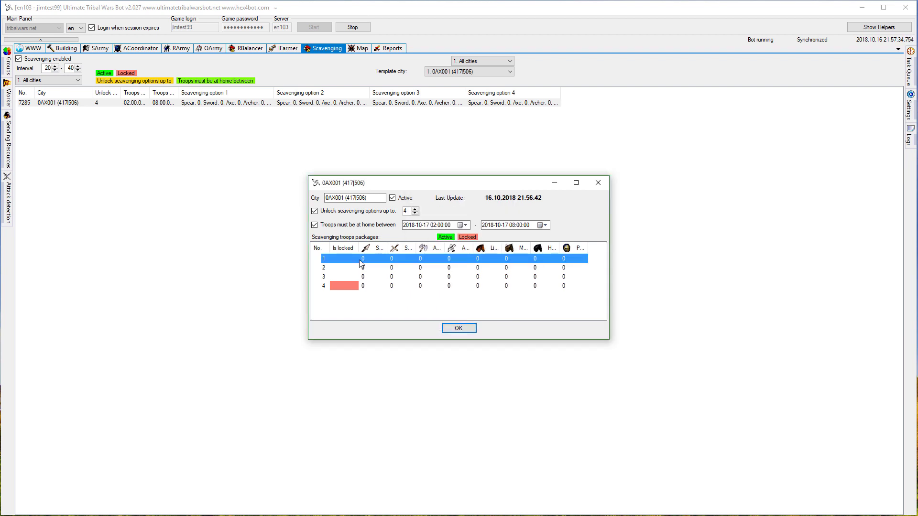
# Step: Set scavenging troops package 1 to active and save the settings of city 0AX001
pyautogui.rightClick(361, 262)
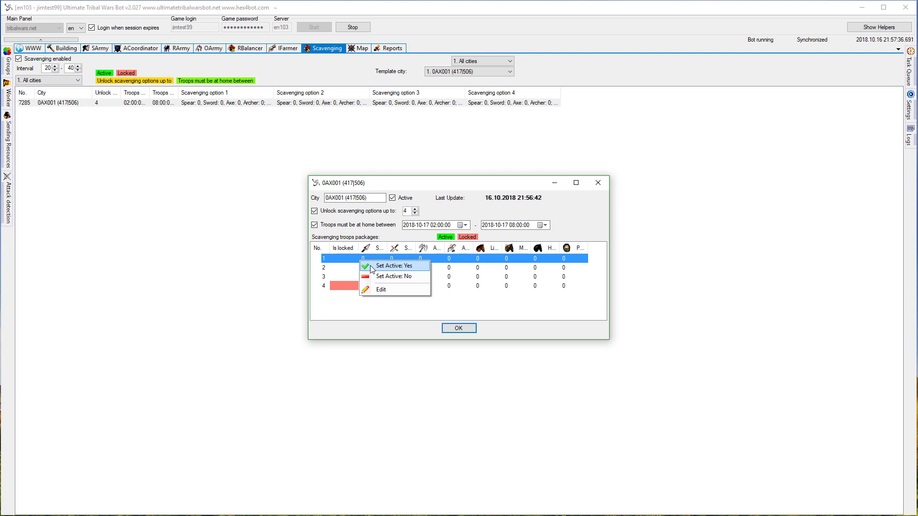
pyautogui.click(372, 267)
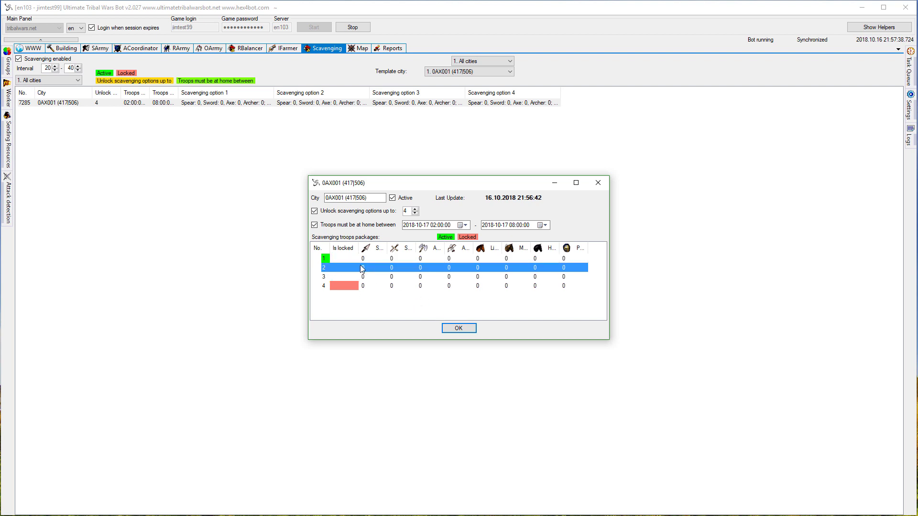
pyautogui.click(458, 328)
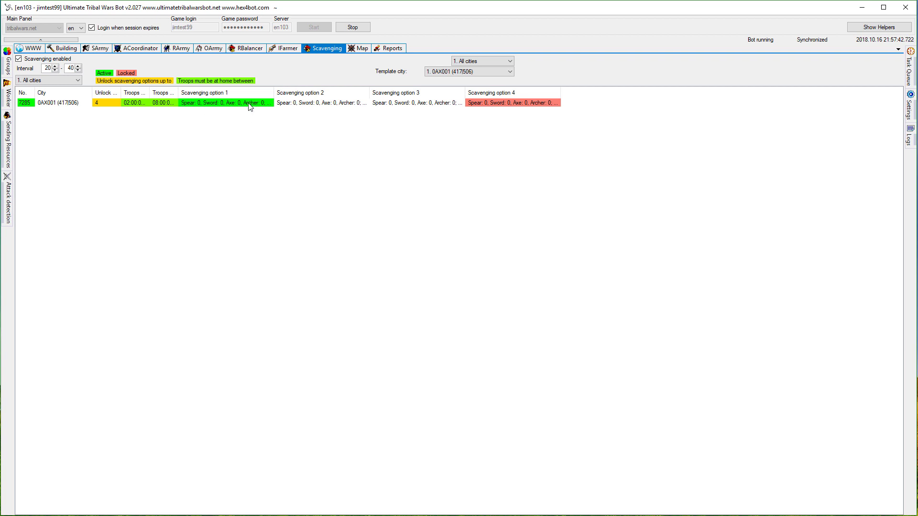
# Step: Reopen the settings of city 0AX001 and set the spear count of troops package 1 to *
pyautogui.doubleClick(248, 103)
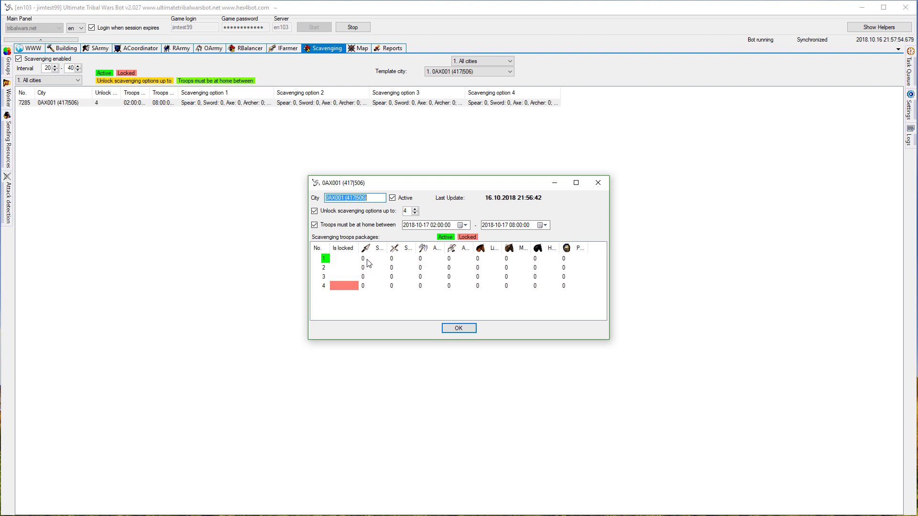
pyautogui.doubleClick(367, 259)
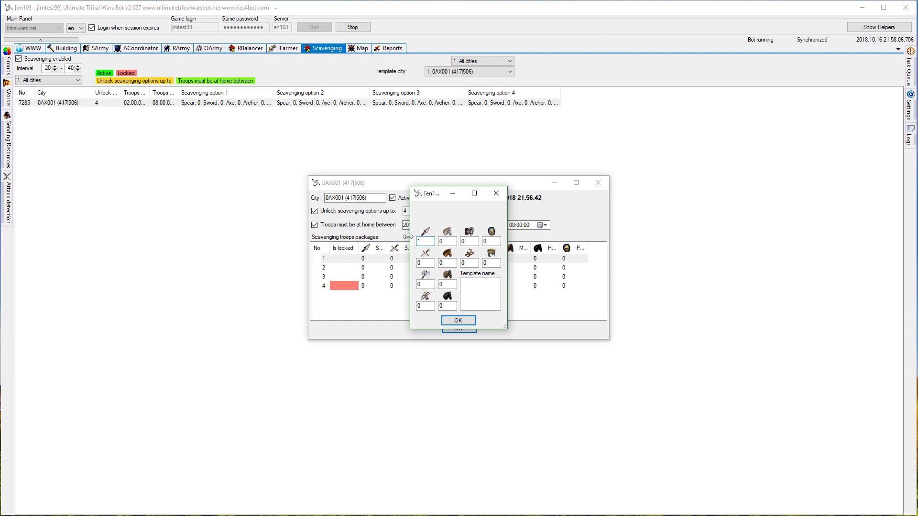
pyautogui.click(467, 325)
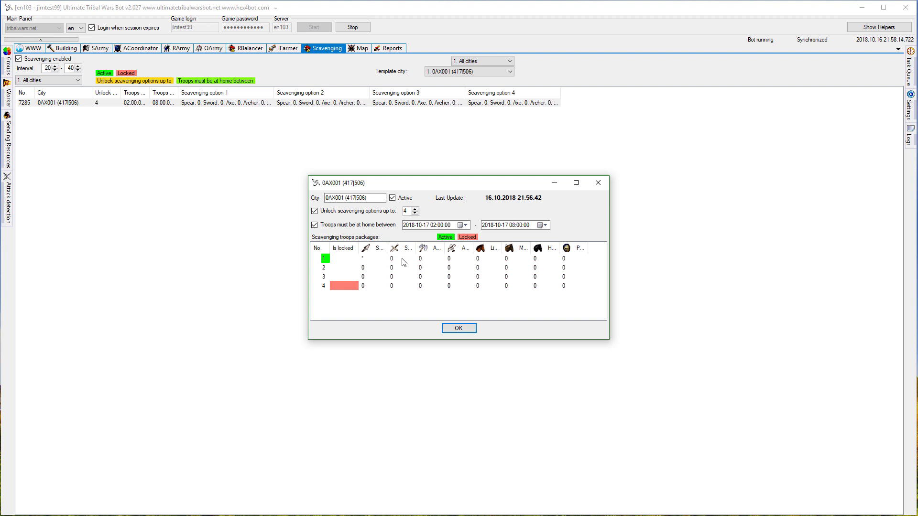
# Step: Set the sword count of scavenging troops package 2 to 50
pyautogui.doubleClick(389, 270)
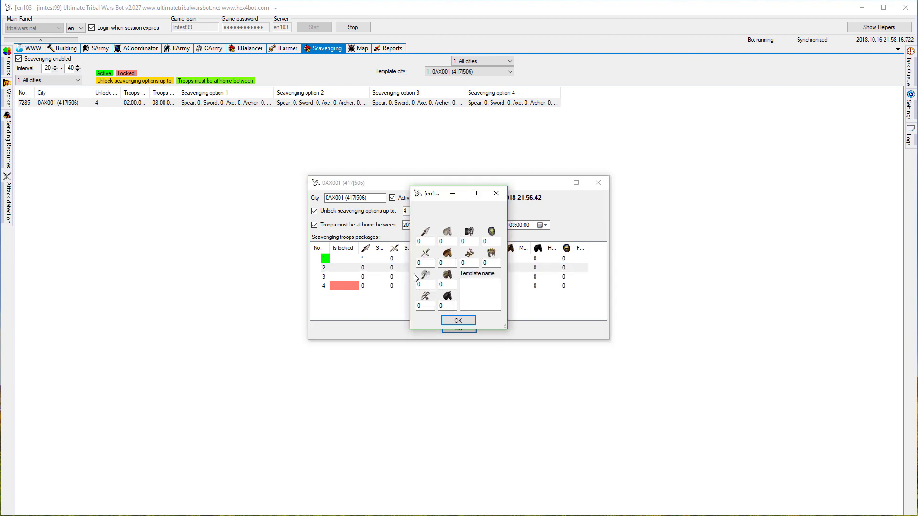
pyautogui.click(429, 265)
pyautogui.write('50')
pyautogui.click(457, 319)
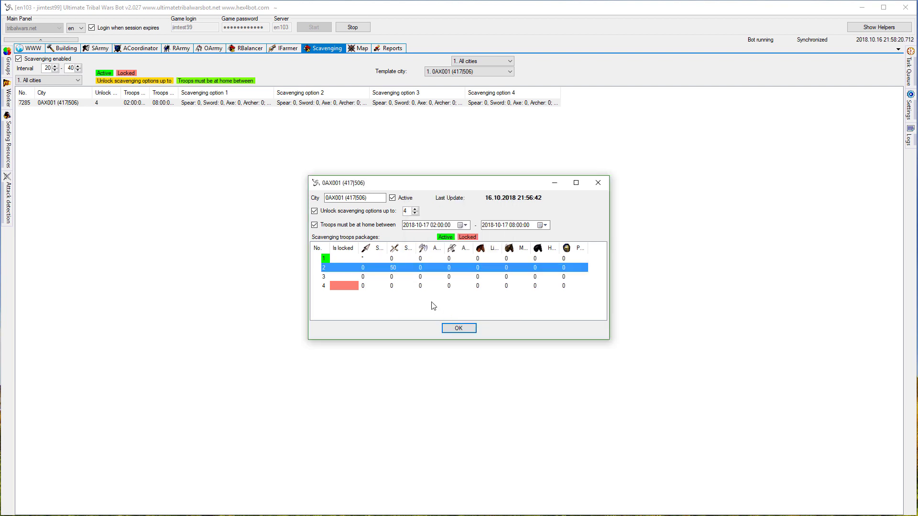
# Step: Set scavenging troops package 2 to active and save the city settings
pyautogui.rightClick(395, 269)
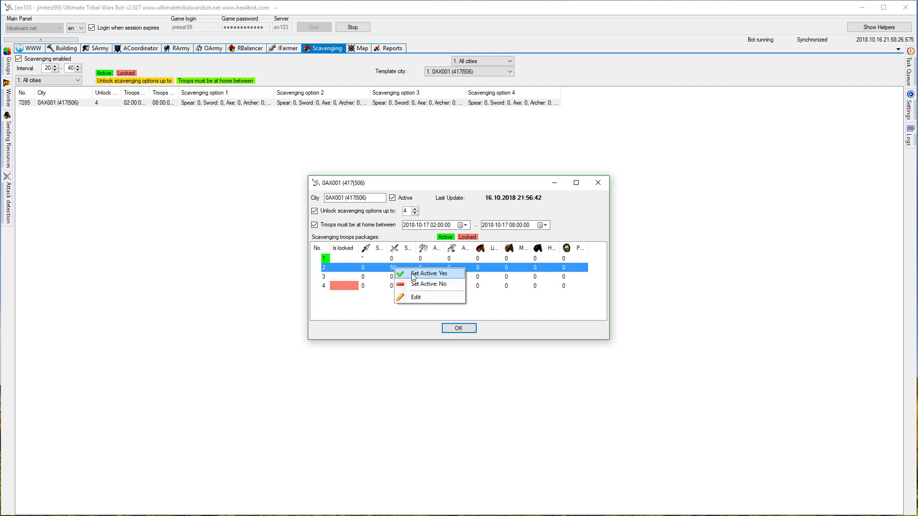
pyautogui.click(414, 275)
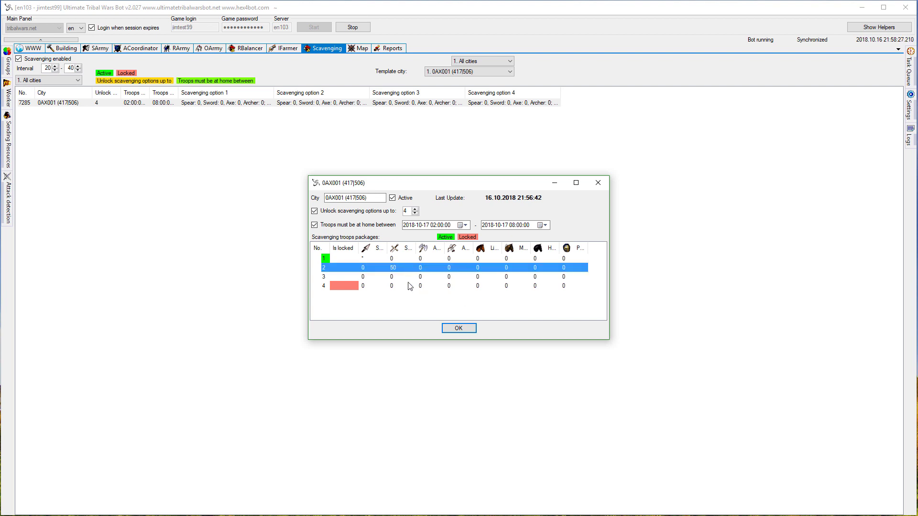
pyautogui.click(462, 328)
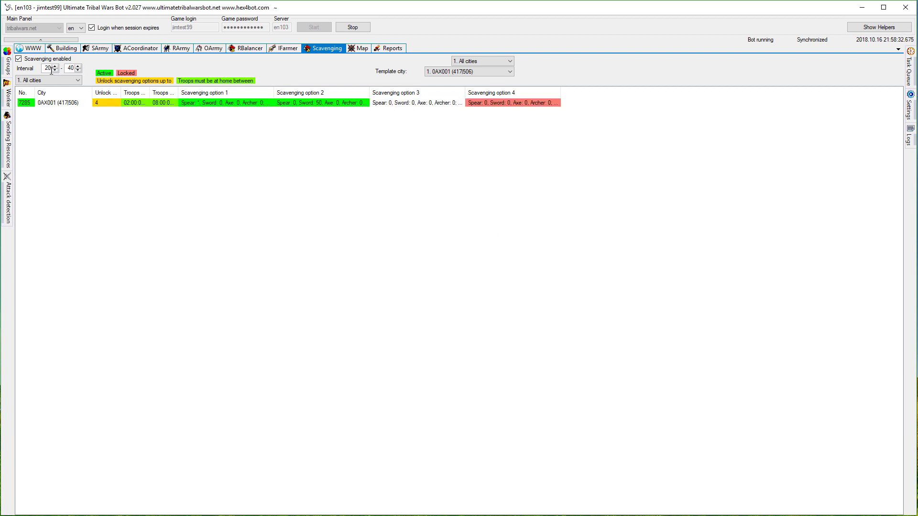
# Step: Check the scheduled scavenging time in the task queue and restart the bot to run scavenging immediately
pyautogui.moveTo(911, 81)
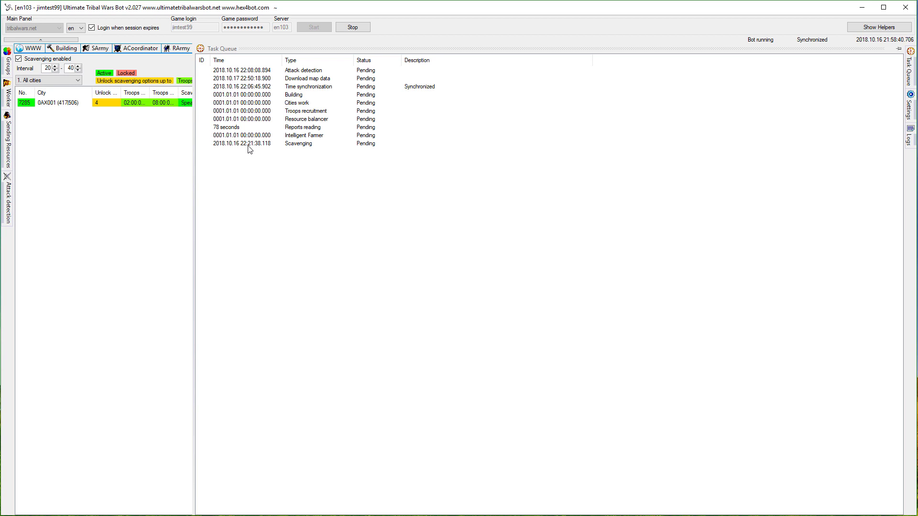
pyautogui.click(349, 28)
pyautogui.click(310, 27)
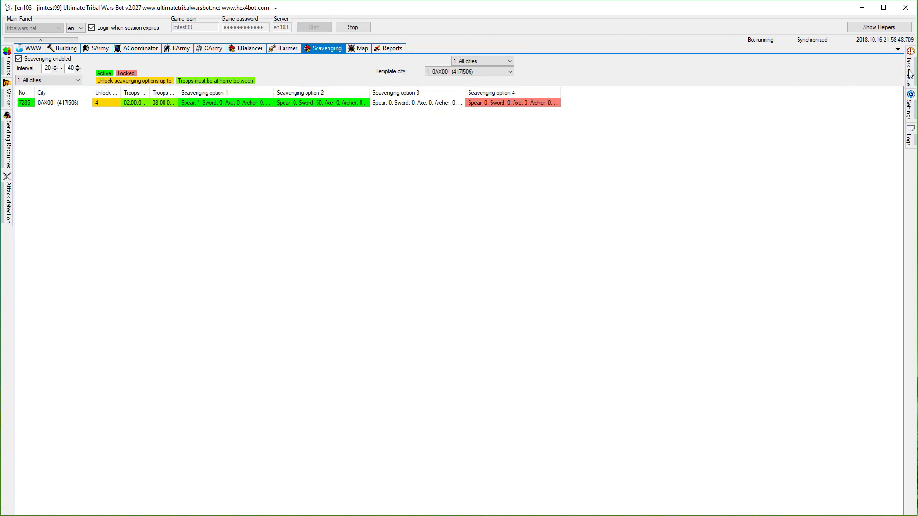
pyautogui.moveTo(909, 73)
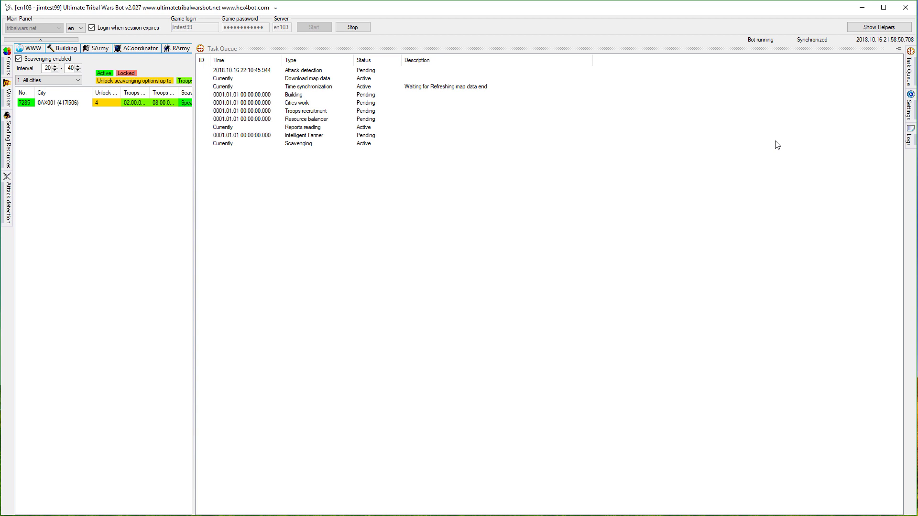
# Step: Examine the scavenging log for option 1, covering the troops-at-home check, units sent, time left and resources collected
pyautogui.moveTo(913, 142)
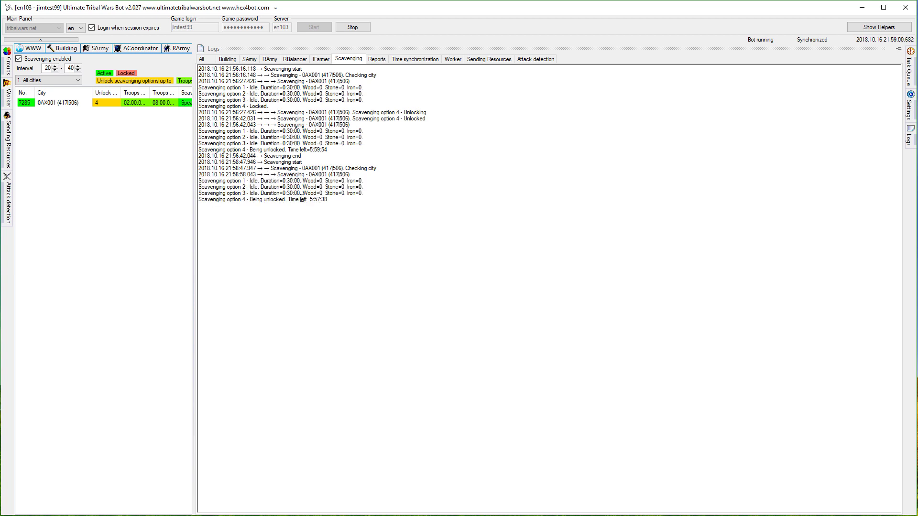
pyautogui.moveTo(300, 199); pyautogui.dragTo(251, 182)
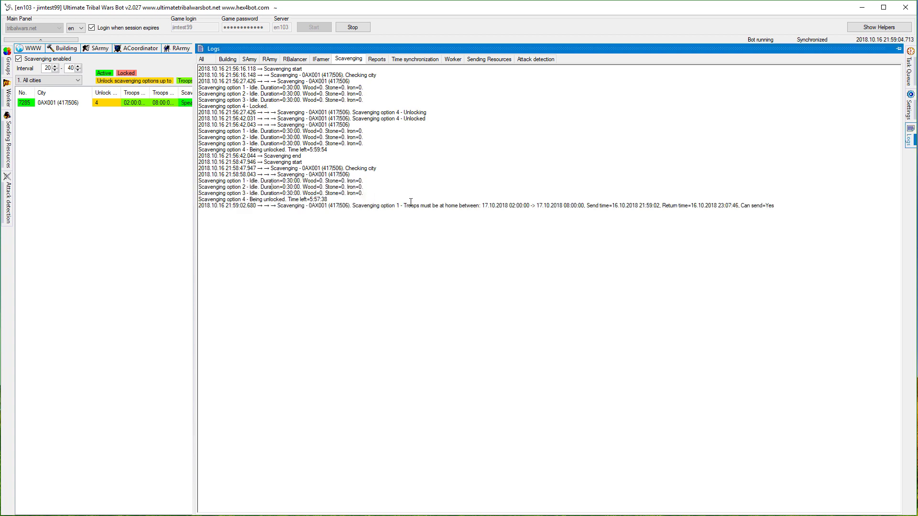
pyautogui.moveTo(380, 206); pyautogui.dragTo(486, 209)
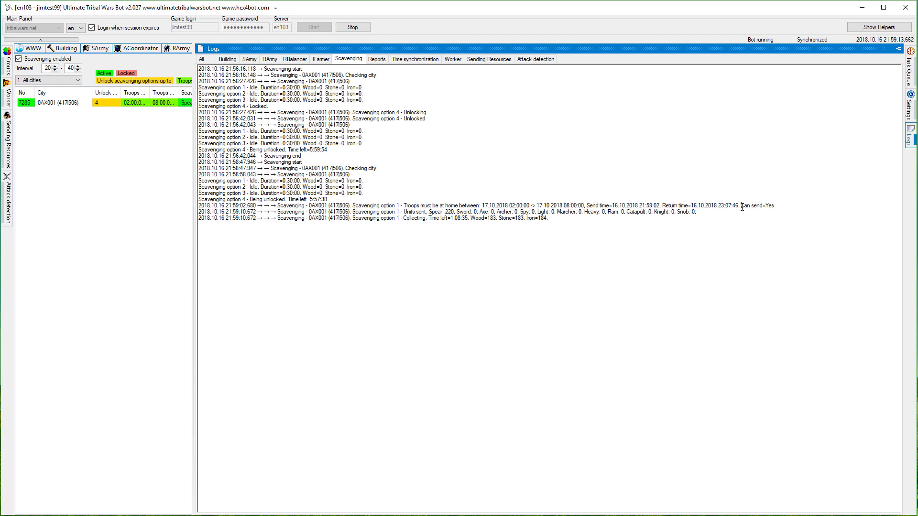
pyautogui.moveTo(741, 207); pyautogui.dragTo(774, 206)
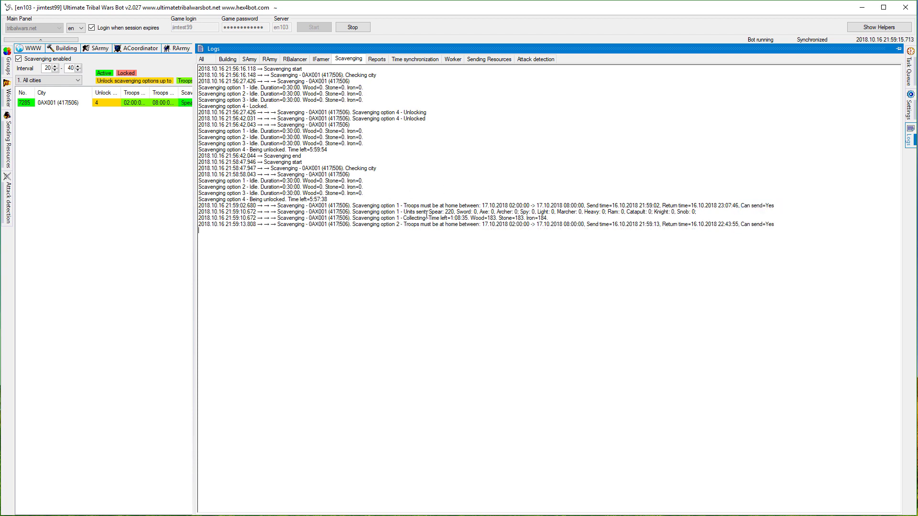
pyautogui.moveTo(390, 212); pyautogui.dragTo(414, 213)
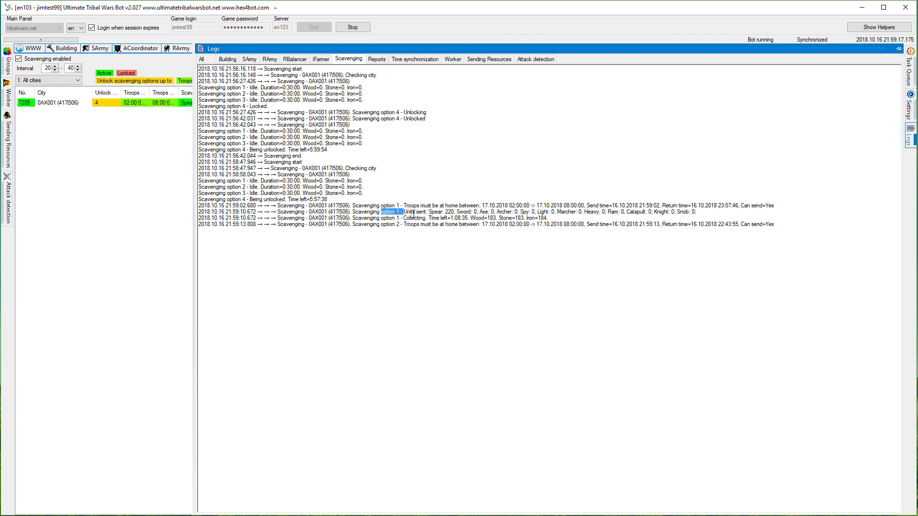
pyautogui.doubleClick(450, 212)
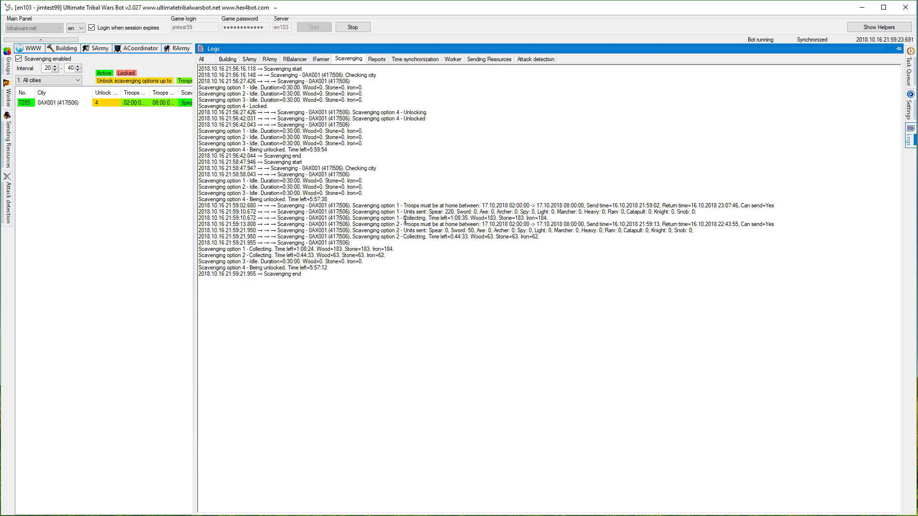
pyautogui.moveTo(404, 218); pyautogui.dragTo(551, 218)
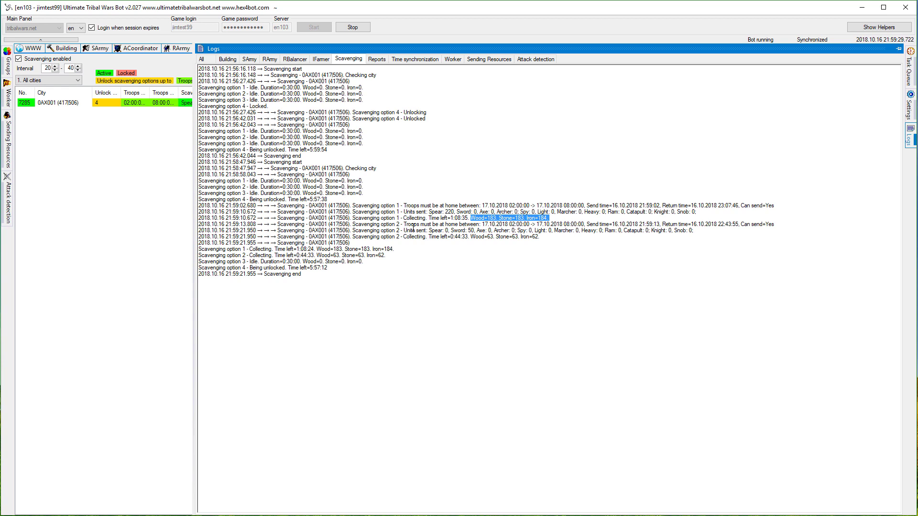
# Step: Examine the log entries for scavenging option 2 and the closing status of options 1 to 4, and close the log
pyautogui.moveTo(404, 225); pyautogui.dragTo(476, 232)
pyautogui.click(471, 233)
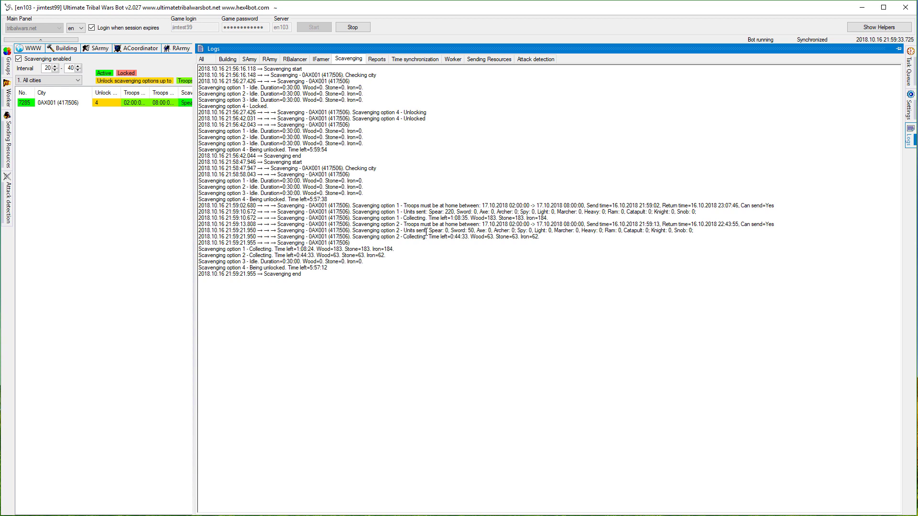
pyautogui.moveTo(446, 231); pyautogui.dragTo(488, 232)
pyautogui.moveTo(400, 239); pyautogui.dragTo(387, 263)
pyautogui.click(323, 271)
pyautogui.moveTo(250, 250); pyautogui.dragTo(286, 266)
pyautogui.click(321, 268)
pyautogui.click(125, 65)
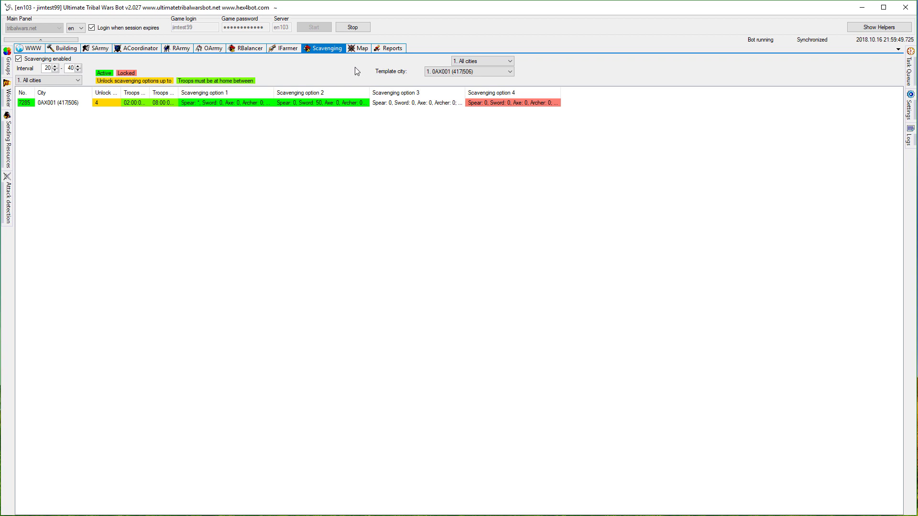
# Step: Review the active troops packages in the settings of city 0AX001 and close them with confirmation
pyautogui.doubleClick(270, 102)
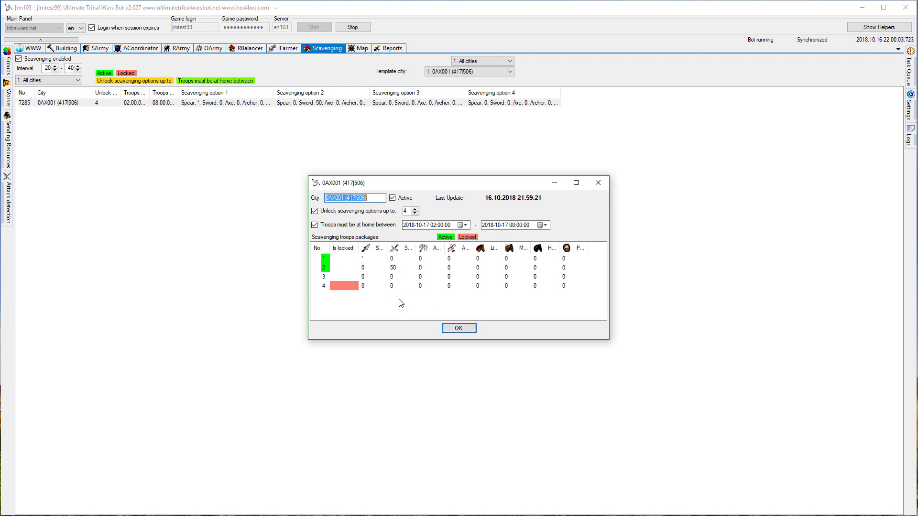
pyautogui.click(369, 285)
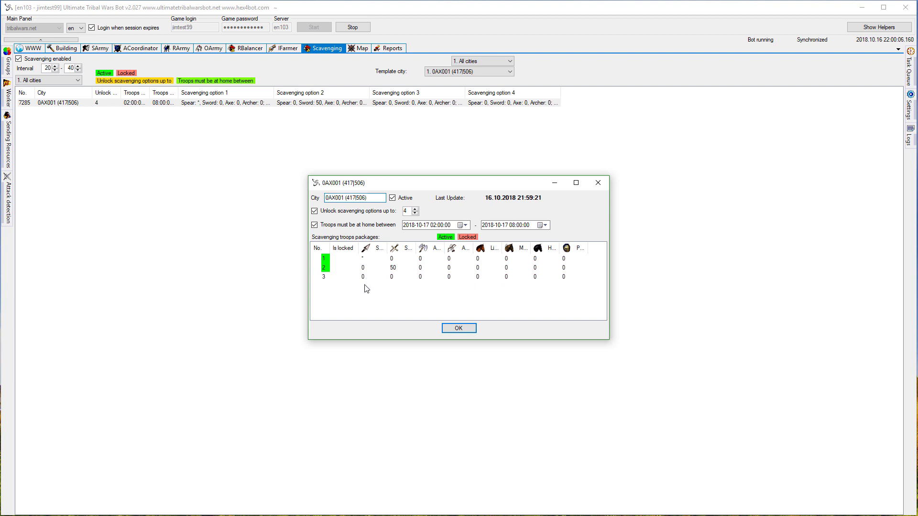
pyautogui.click(450, 327)
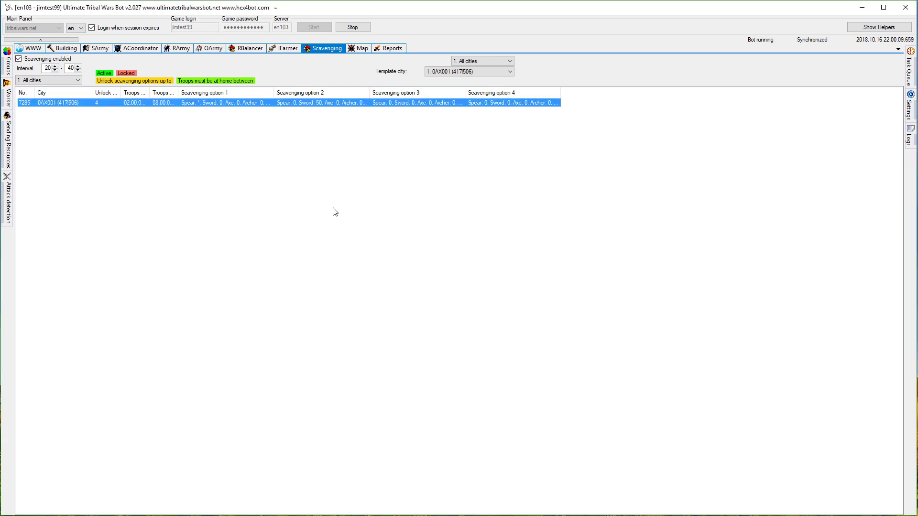